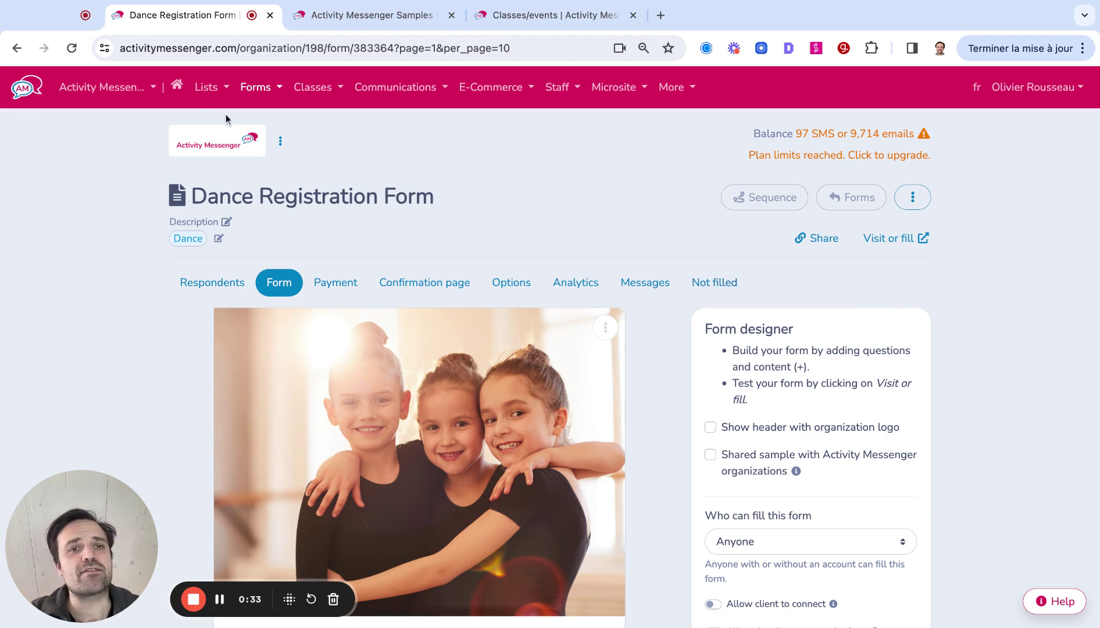
left_click(256, 88)
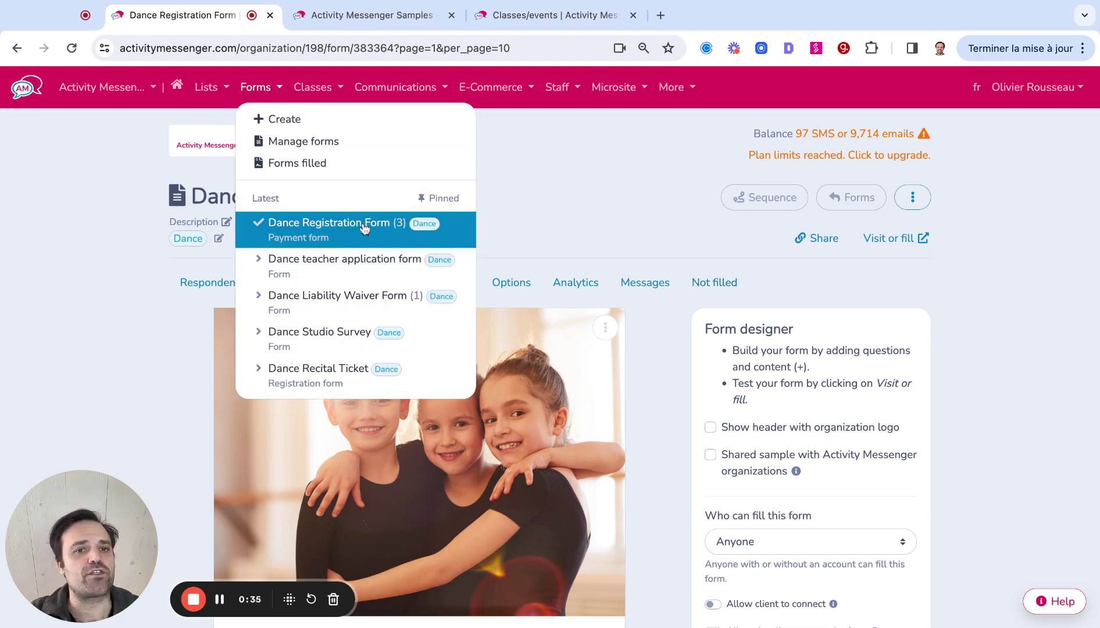
left_click(131, 340)
Open the settings of the class selection question in the Dance Registration Form and look through its class tags and rules
scroll(305, 318, "down", 8)
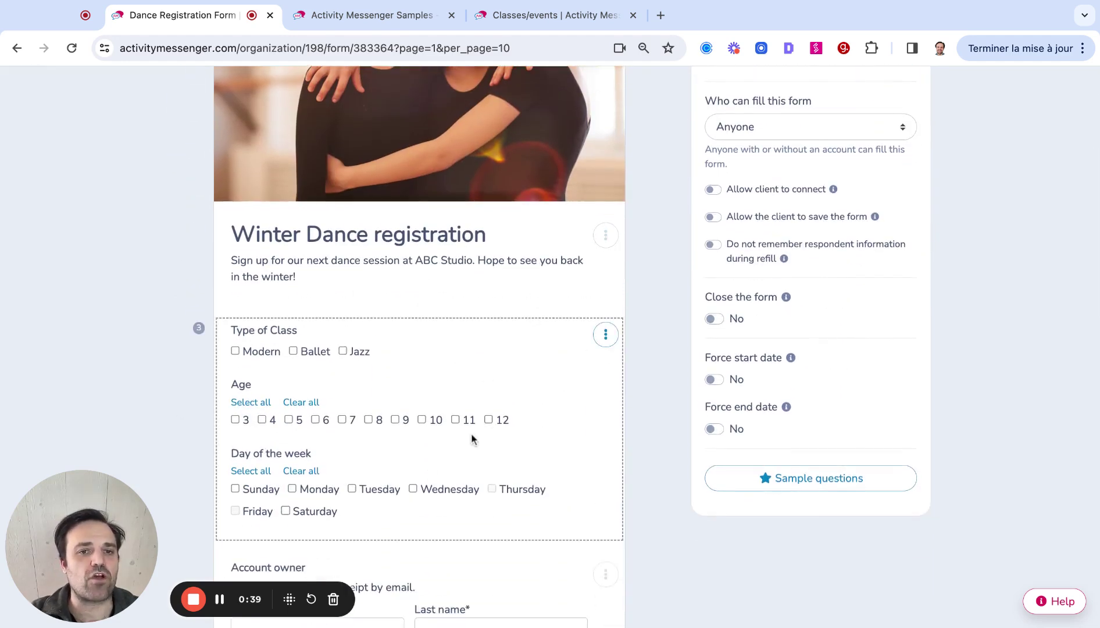
left_click(605, 335)
left_click(611, 365)
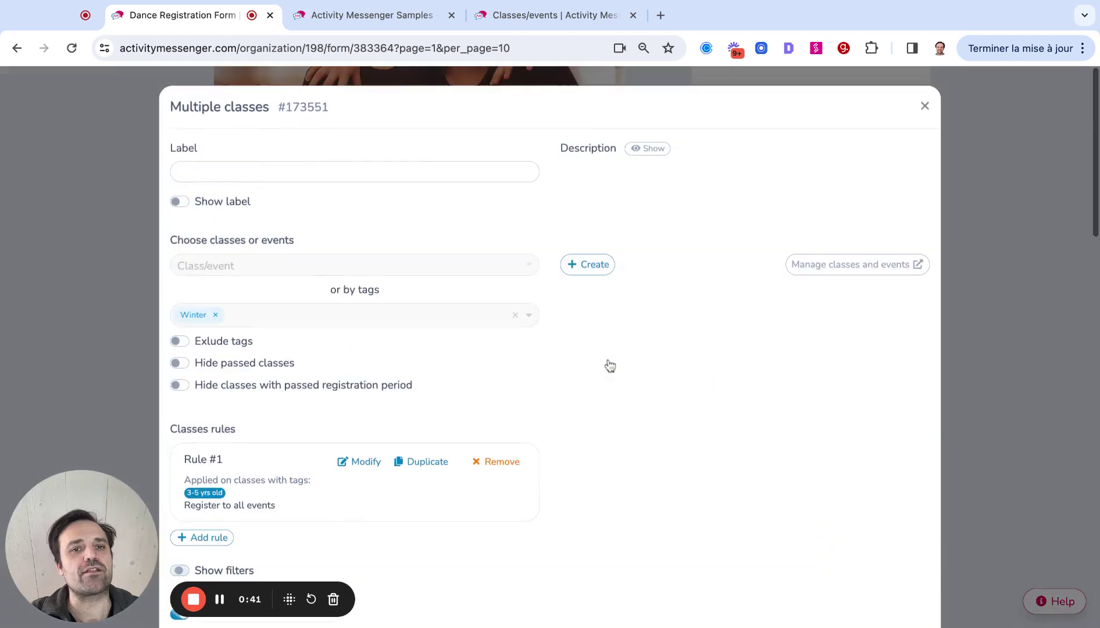
scroll(361, 236, "down", 3)
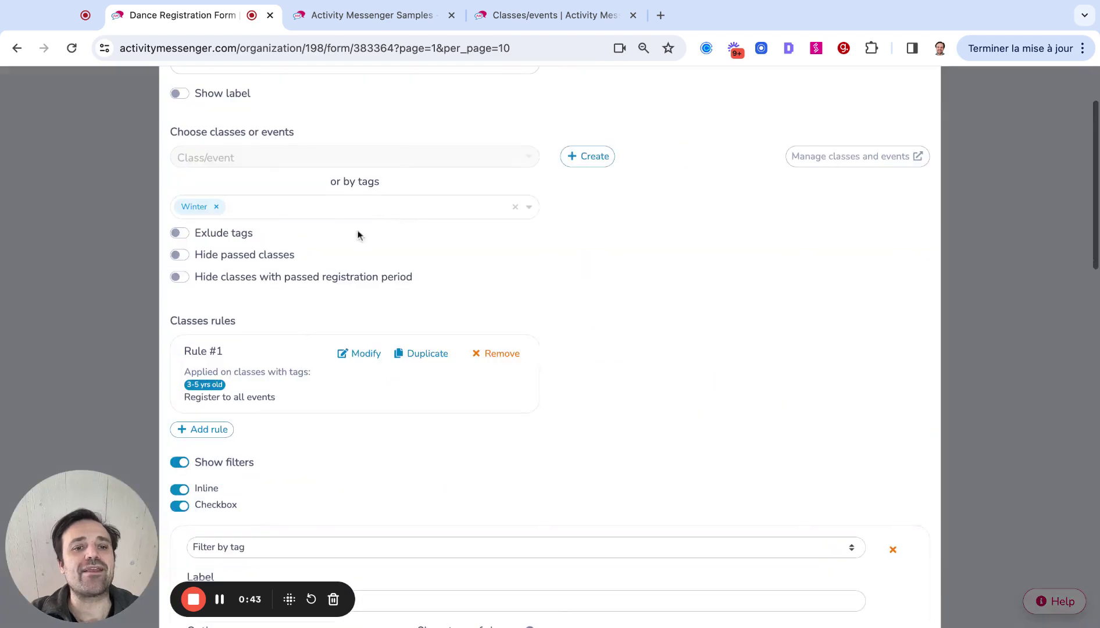
Review the rule for classes tagged 3-5 yrs old, from display and pricing to waitlist and participant fields, and save it
left_click(366, 353)
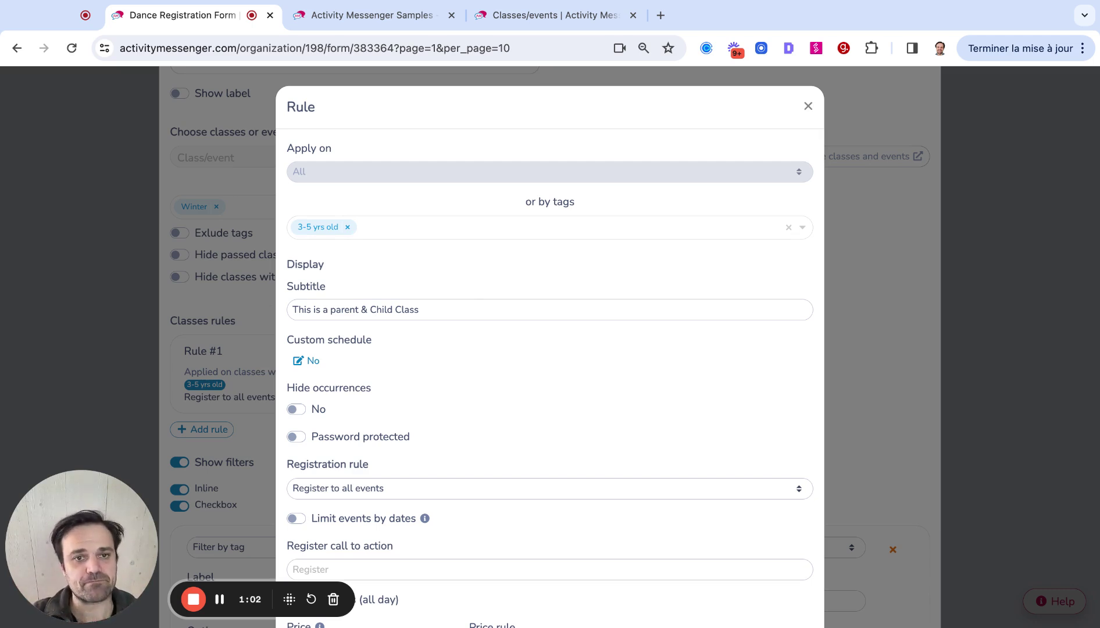
scroll(377, 375, "down", 8)
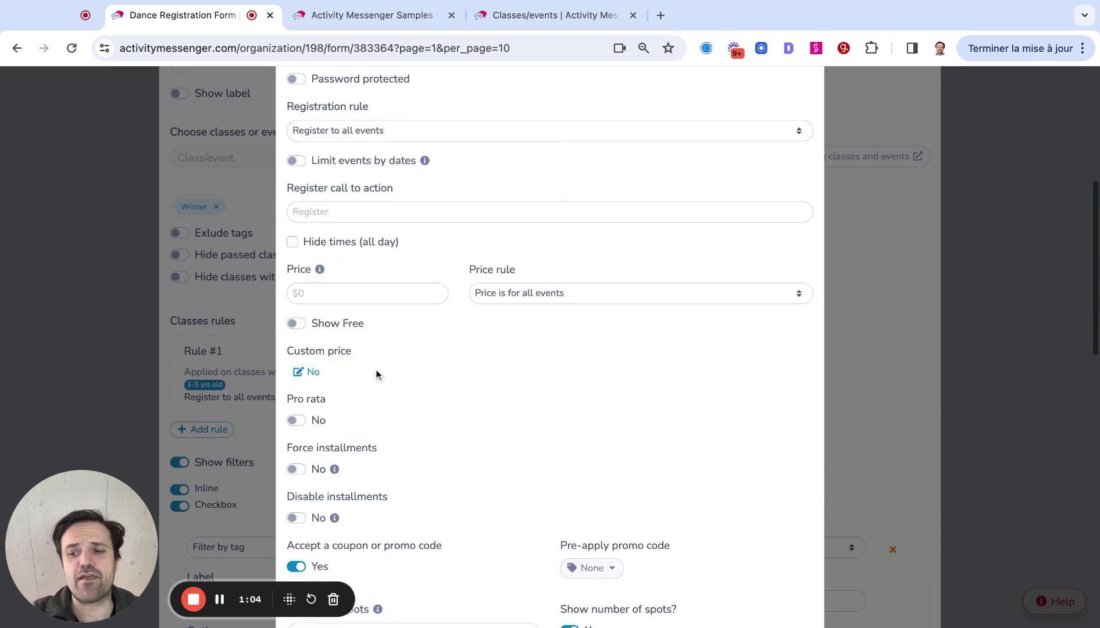
scroll(625, 324, "down", 3)
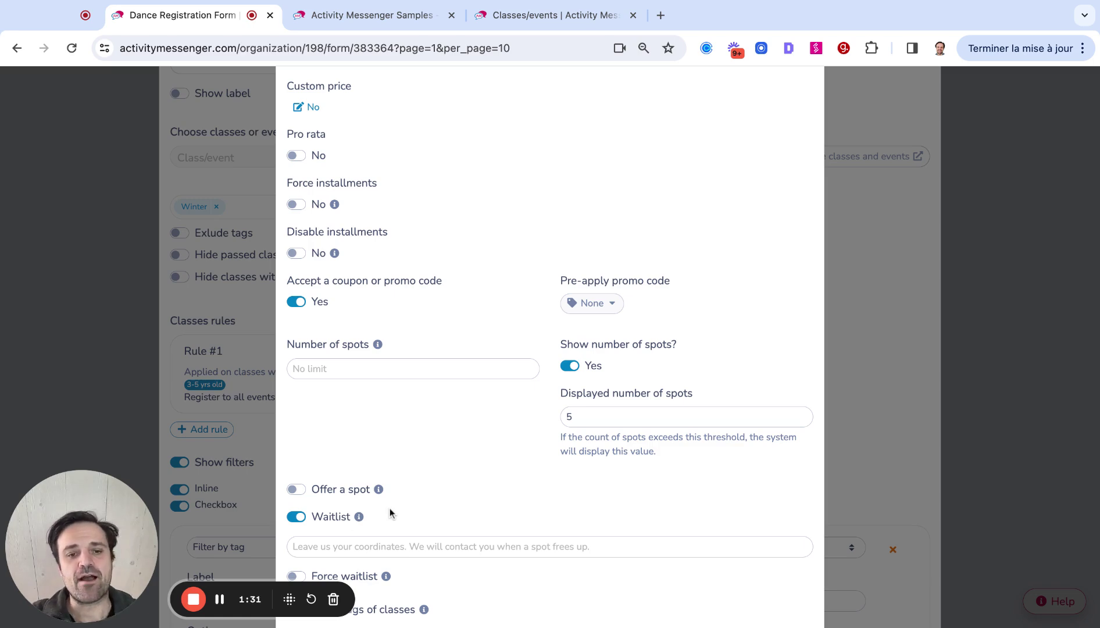
scroll(389, 508, "down", 5)
scroll(384, 459, "down", 6)
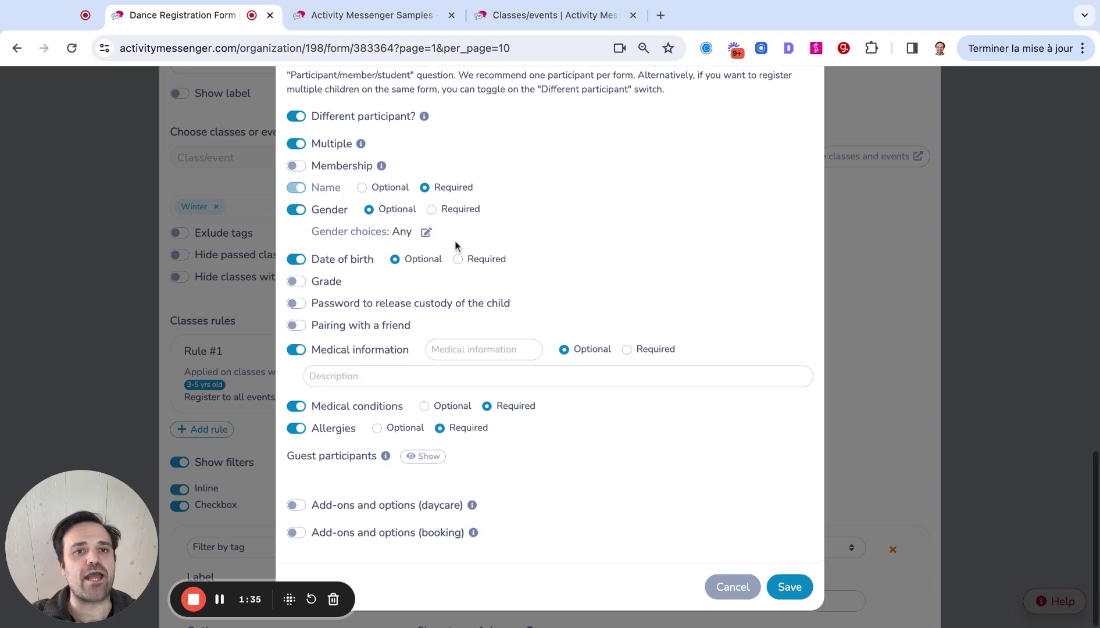
scroll(455, 239, "up", 1)
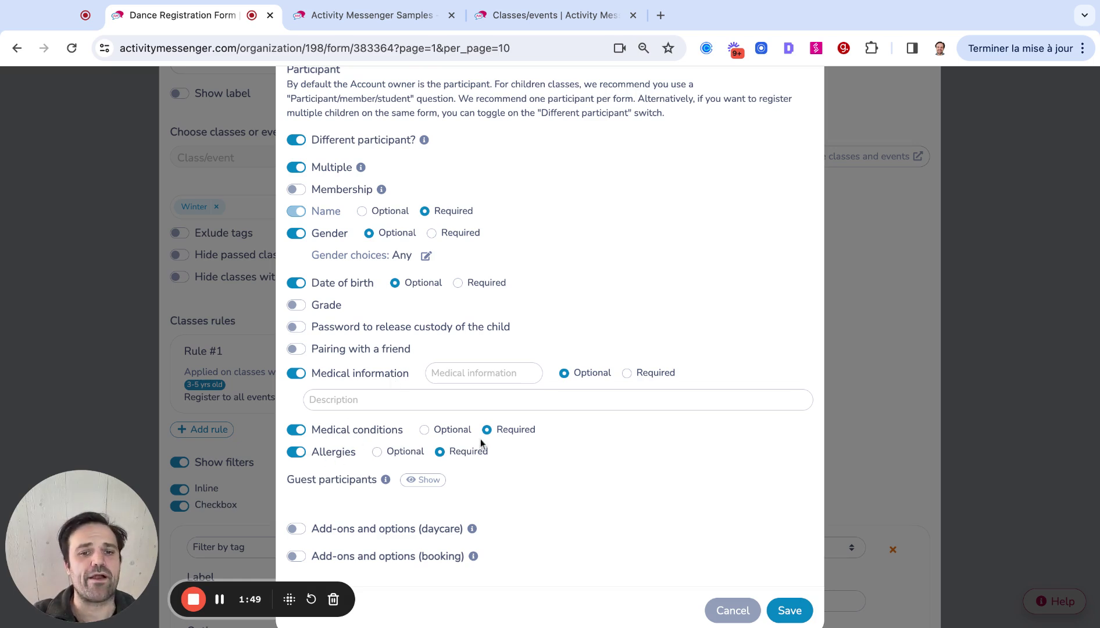
scroll(716, 512, "down", 1)
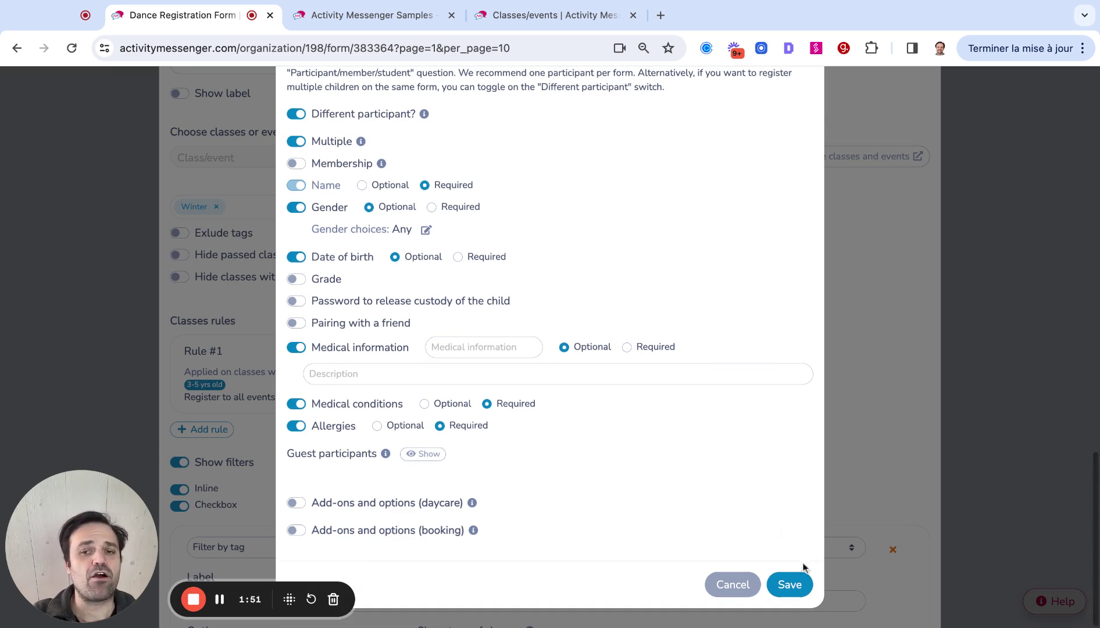
left_click(790, 585)
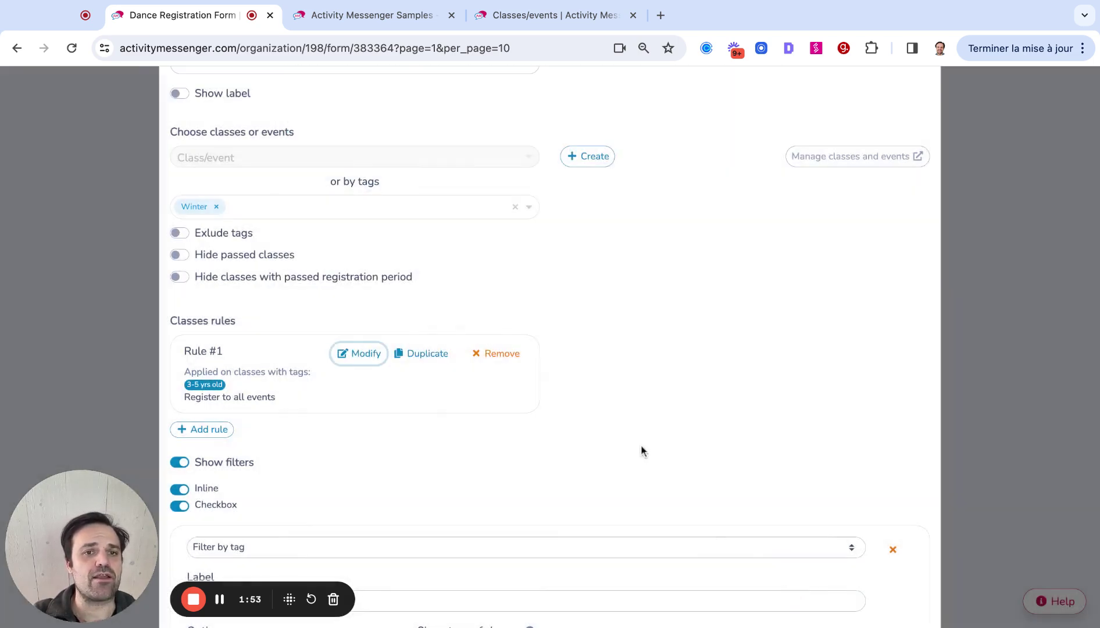
Review the age and day-of-the-week filters of the class selection question and save the question
scroll(651, 450, "up", 2)
scroll(814, 523, "down", 15)
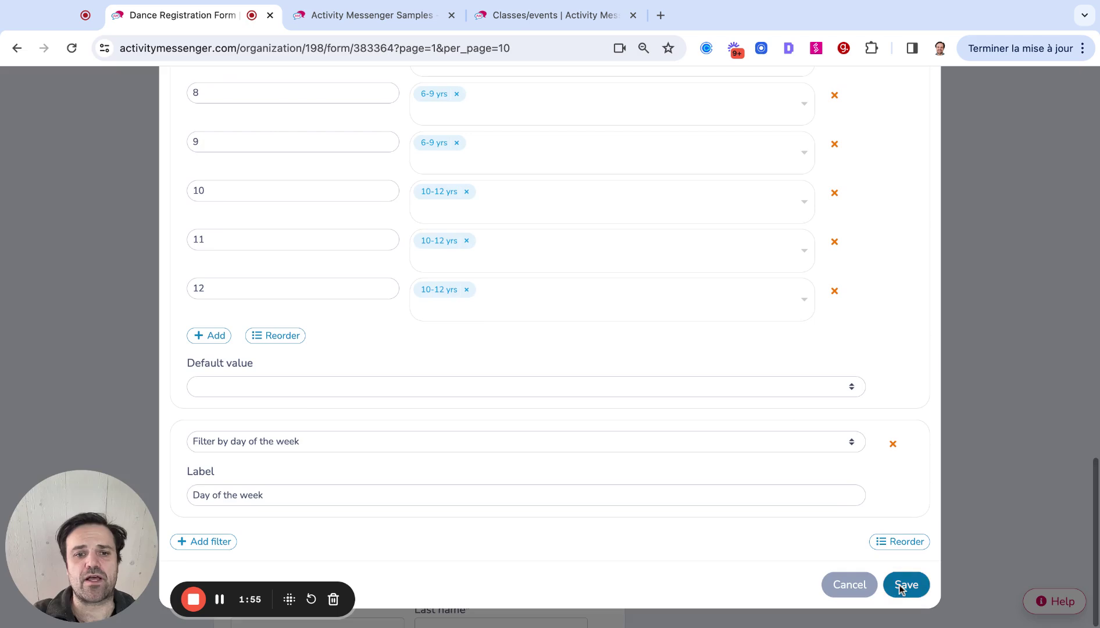
left_click(905, 584)
Open the public version of the form, filter the classes by age 4 and examine the matching class's subtitle
scroll(588, 406, "up", 5)
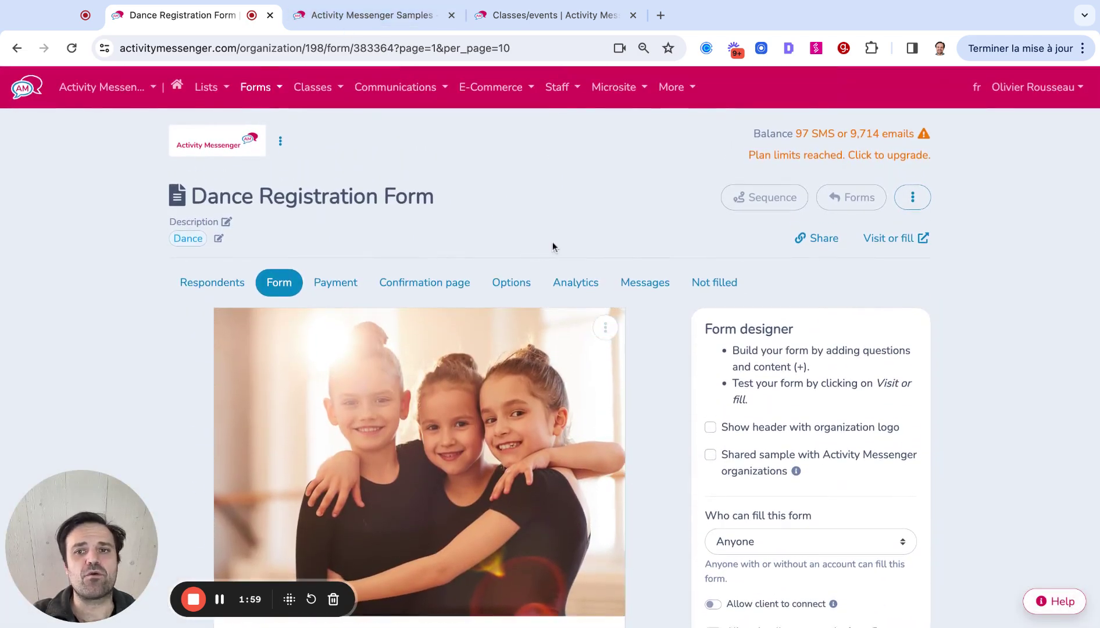
left_click(889, 237)
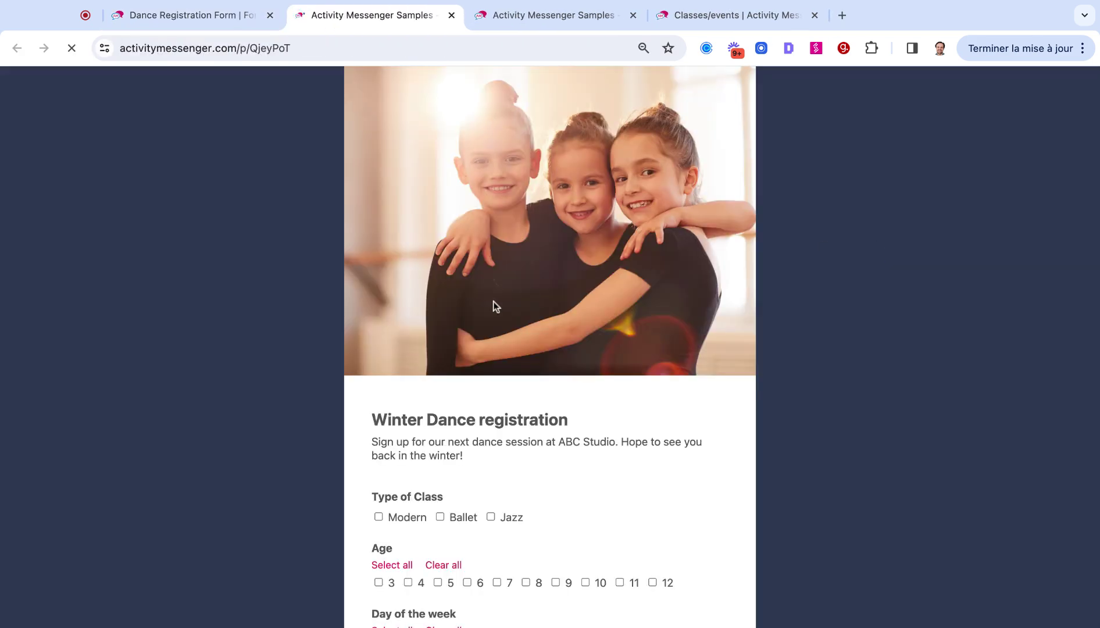
scroll(493, 301, "down", 3)
left_click(408, 434)
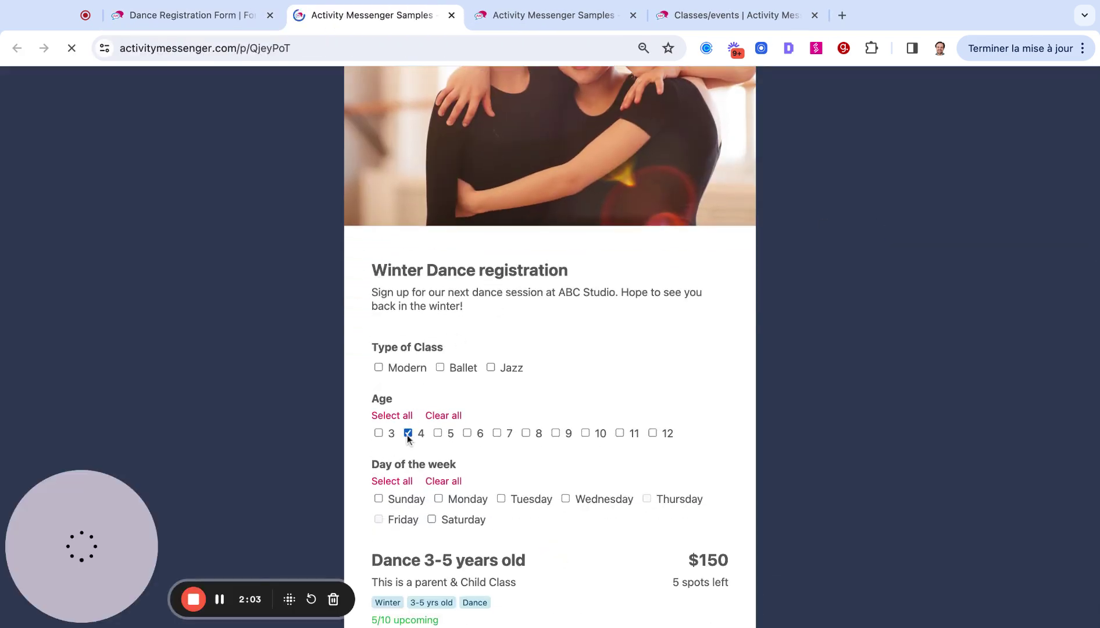
scroll(407, 437, "down", 3)
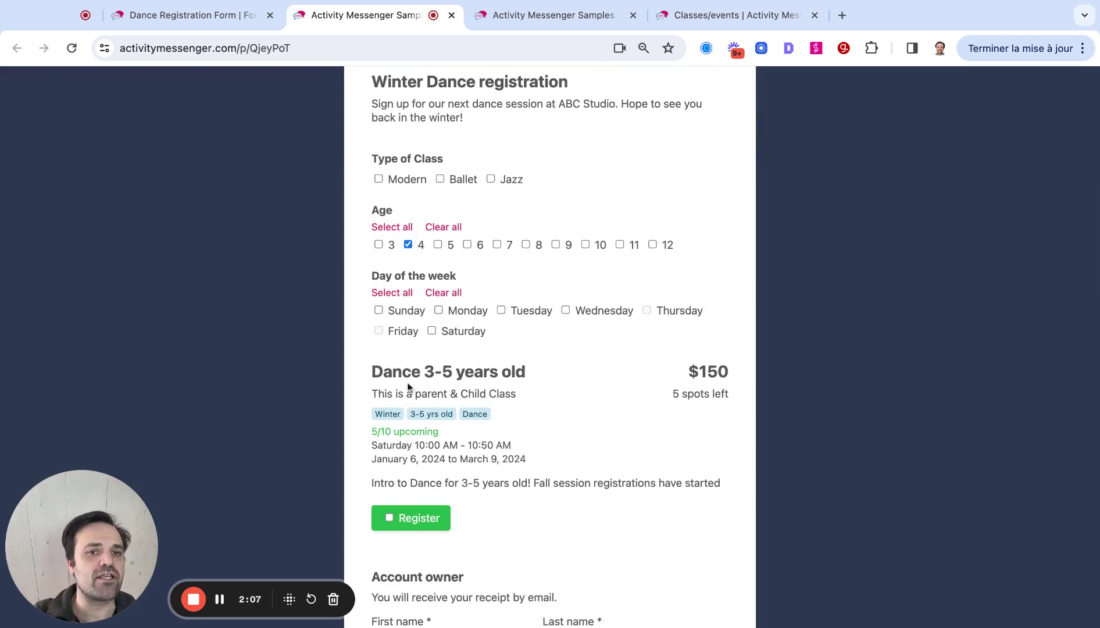
left_click_drag(372, 394, 517, 395)
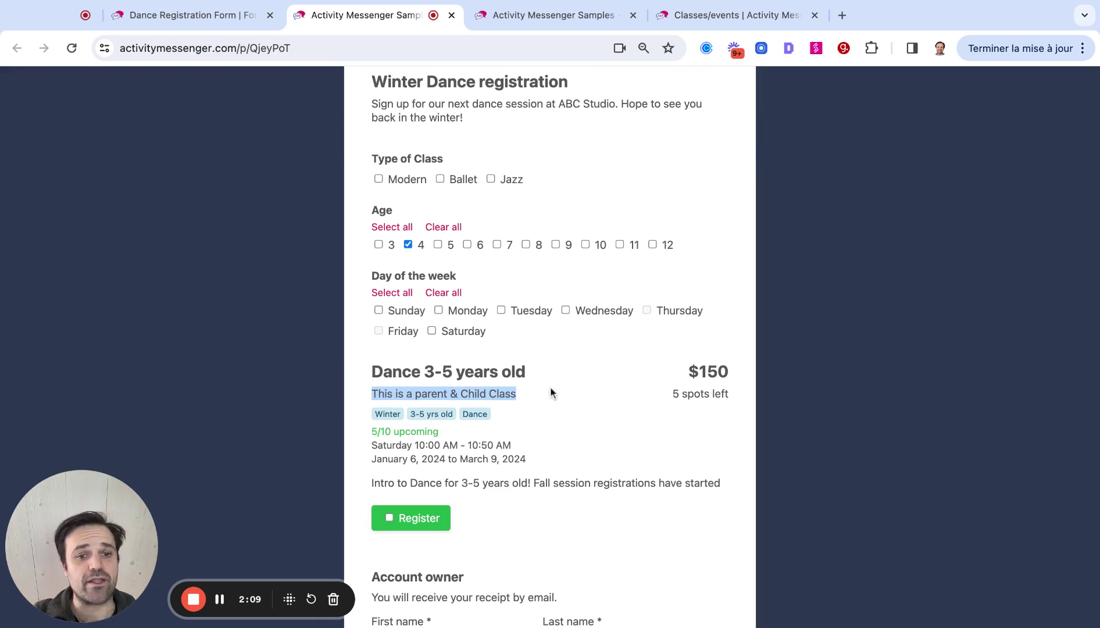
left_click(447, 394)
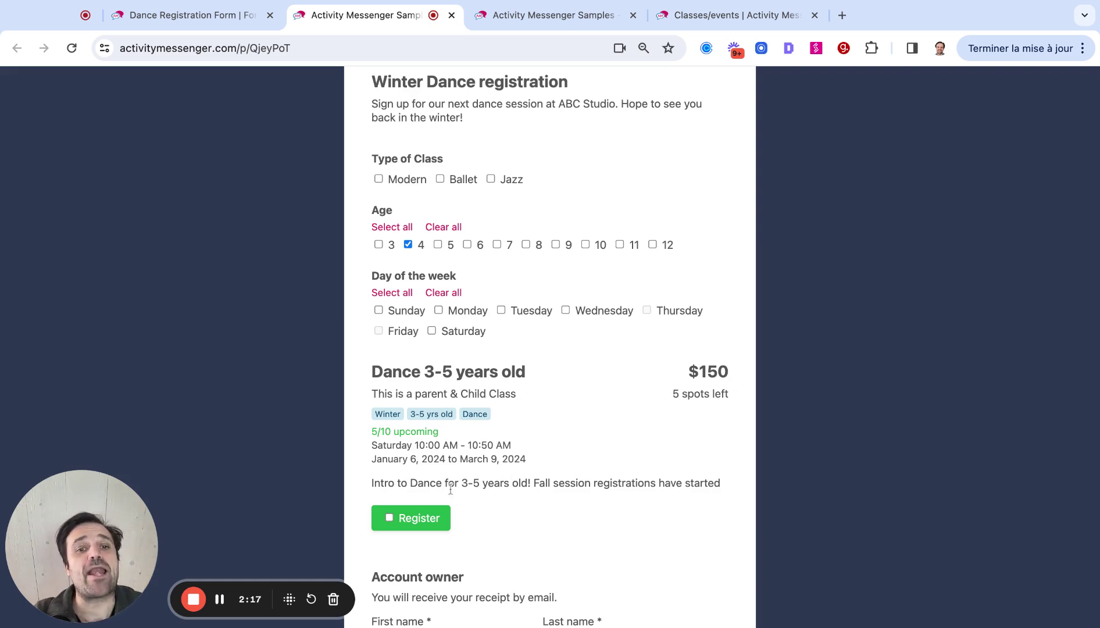
Choose to register for the Dance 3-5 years old class and examine the participant, medical condition and allergy fields
left_click(432, 519)
scroll(432, 519, "down", 8)
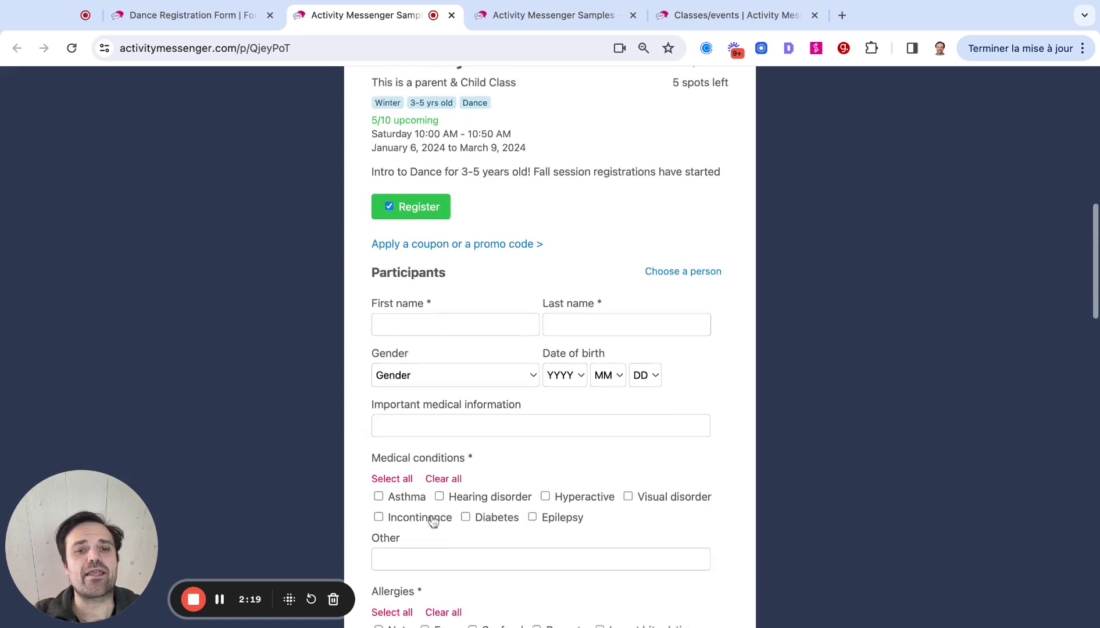
scroll(434, 215, "down", 1)
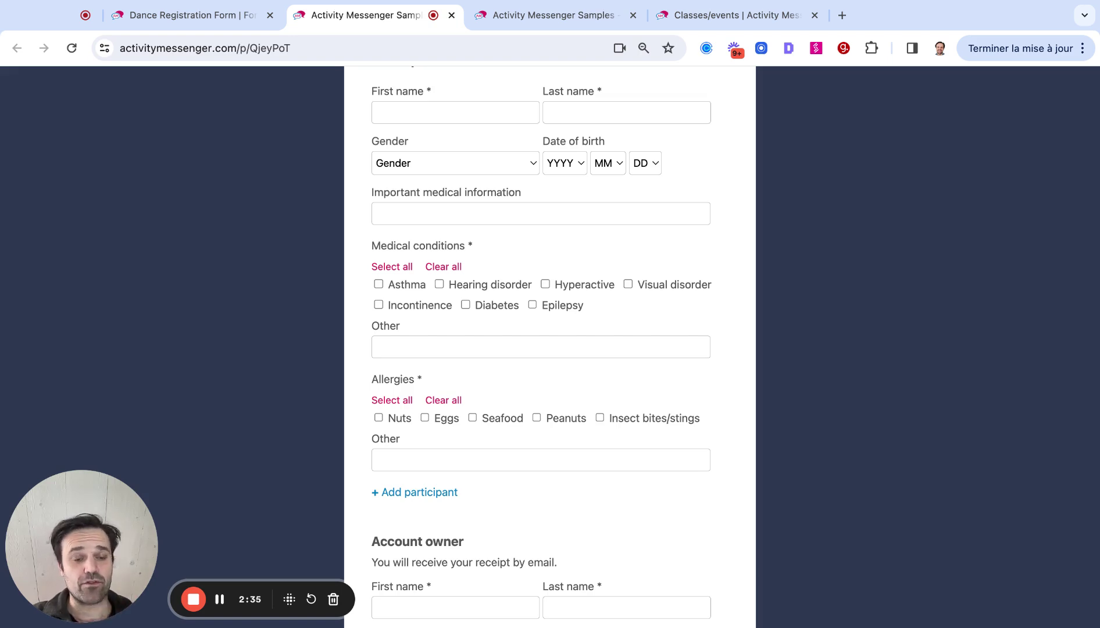
scroll(550, 347, "up", 15)
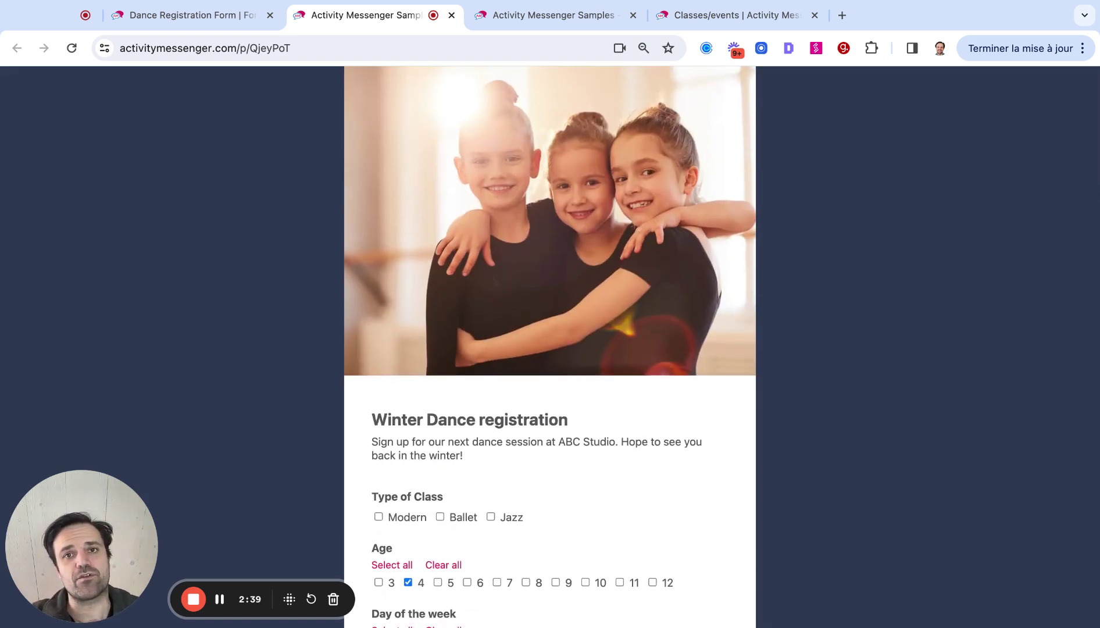
Switch to the Classes/Events list and open the Dance 3-5 years old class for editing
left_click(697, 16)
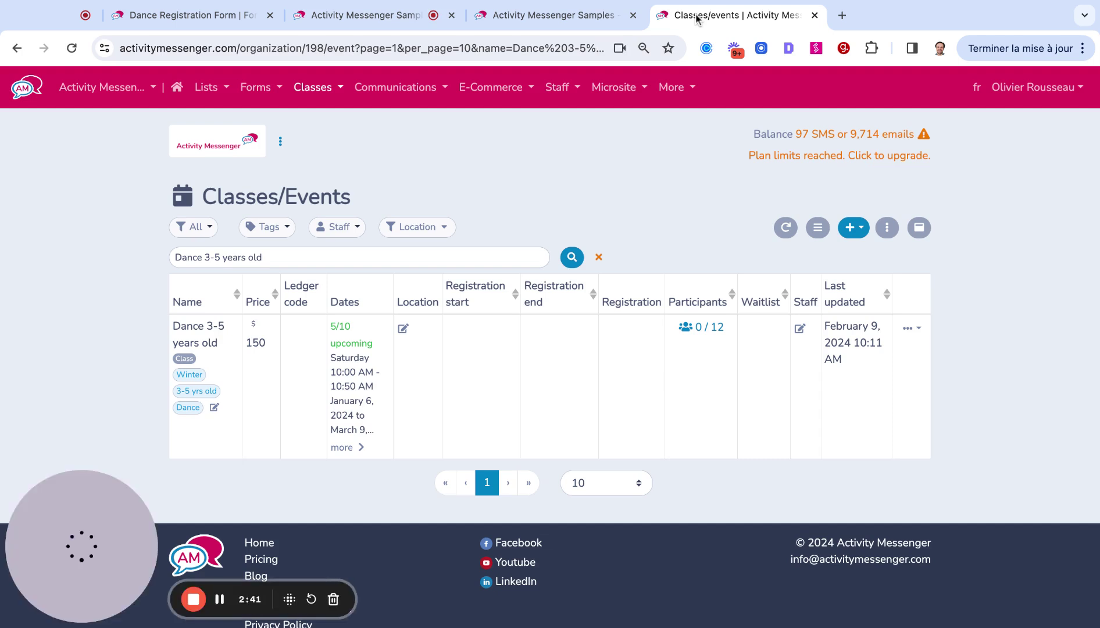
left_click(317, 96)
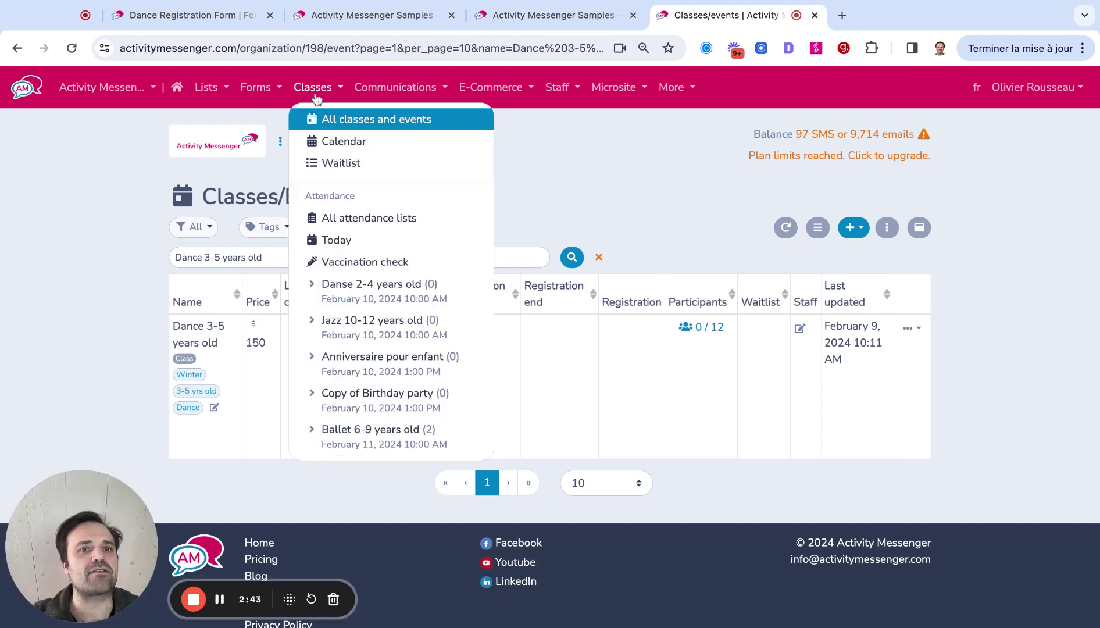
left_click(648, 141)
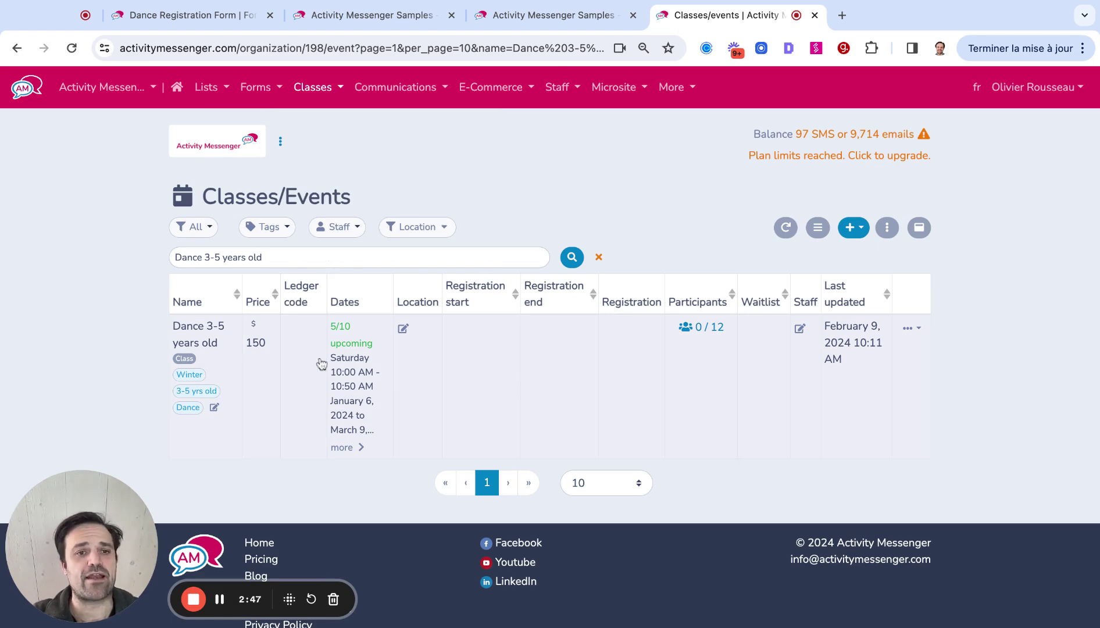
left_click(199, 348)
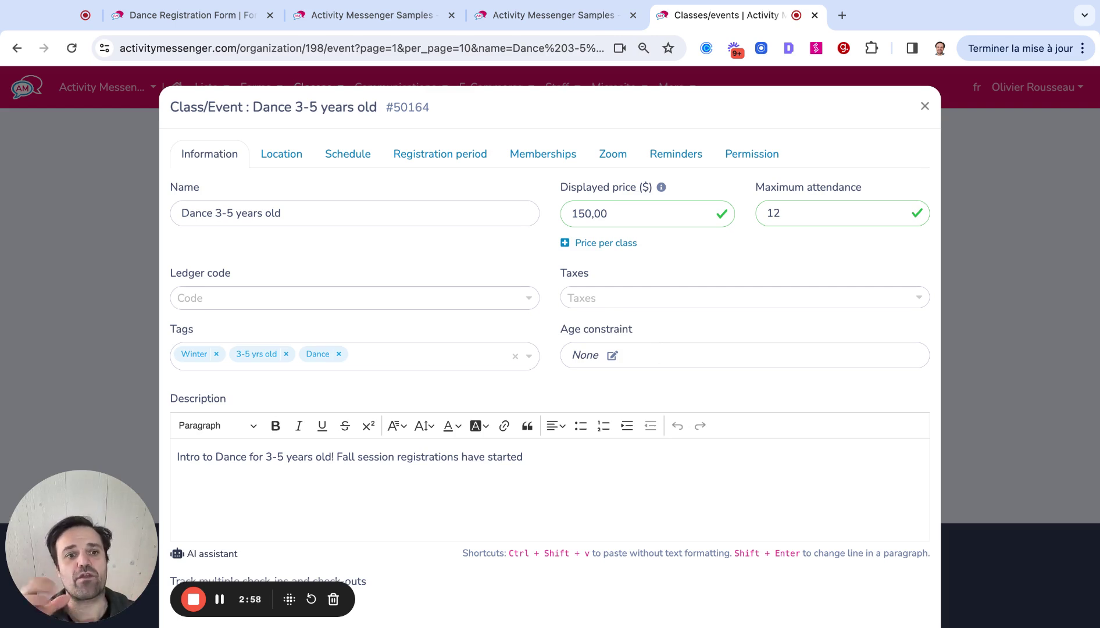
Set the class's age constraint to minimum 3 years and maximum 5 years as of June 5, 2024, check the date-of-birth alternative, and save
left_click(612, 357)
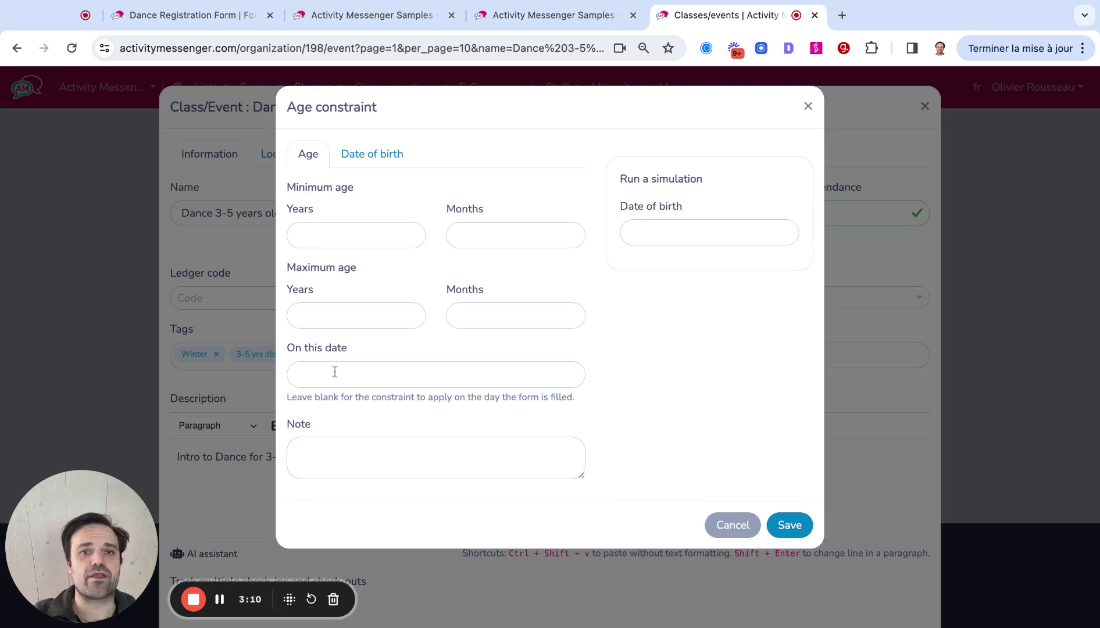
left_click(328, 233)
type("3")
left_click(323, 314)
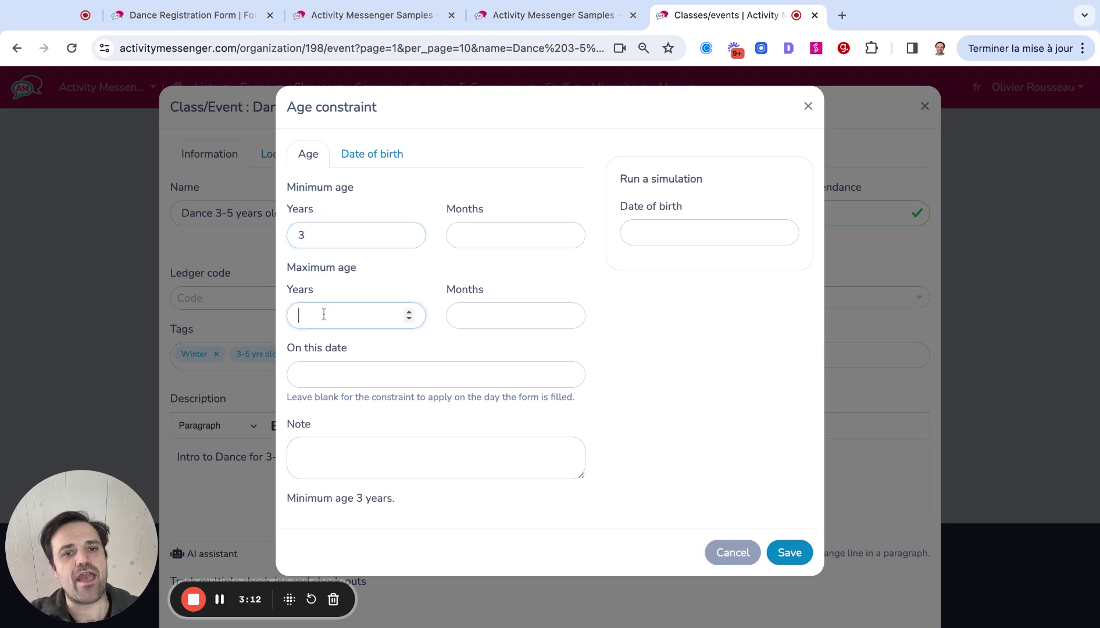
type("5")
left_click(323, 375)
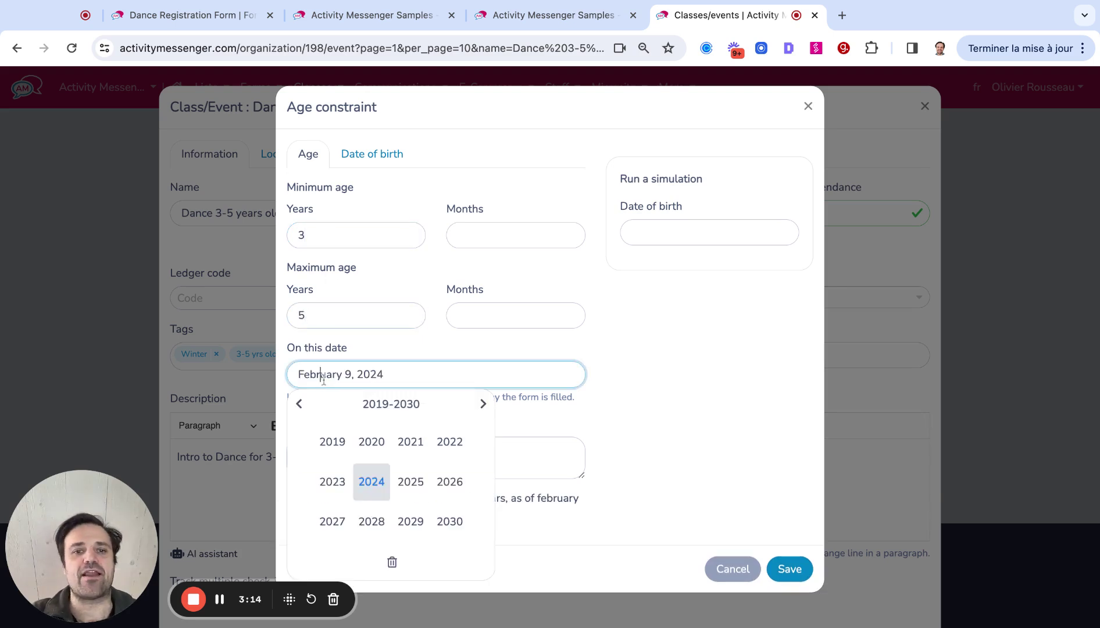
left_click(365, 478)
left_click(363, 484)
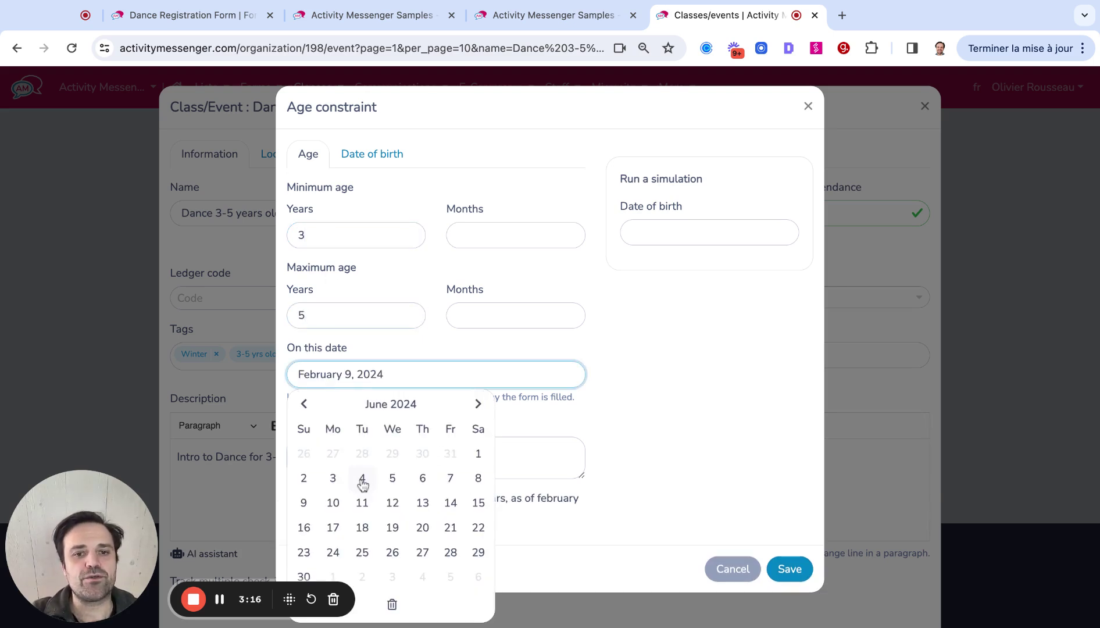
left_click(393, 479)
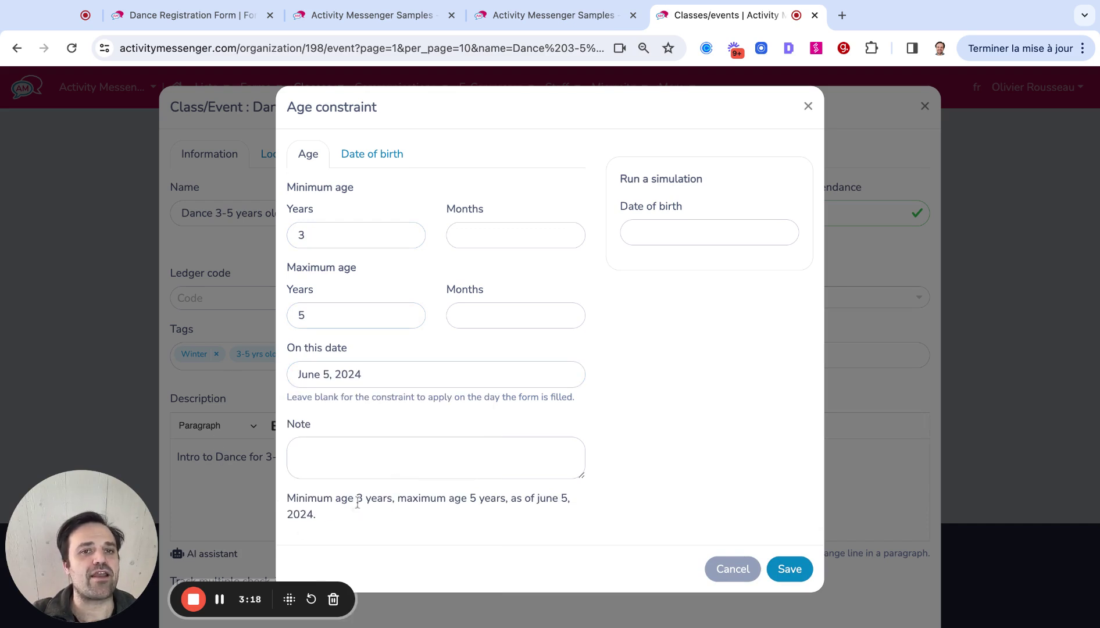
left_click(373, 156)
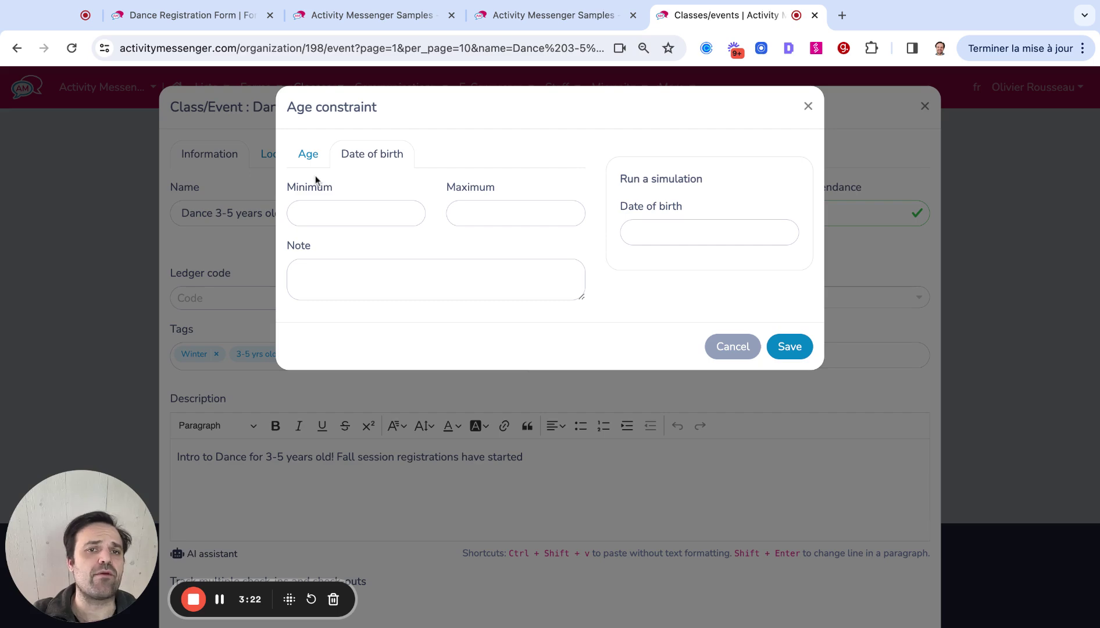
left_click(808, 354)
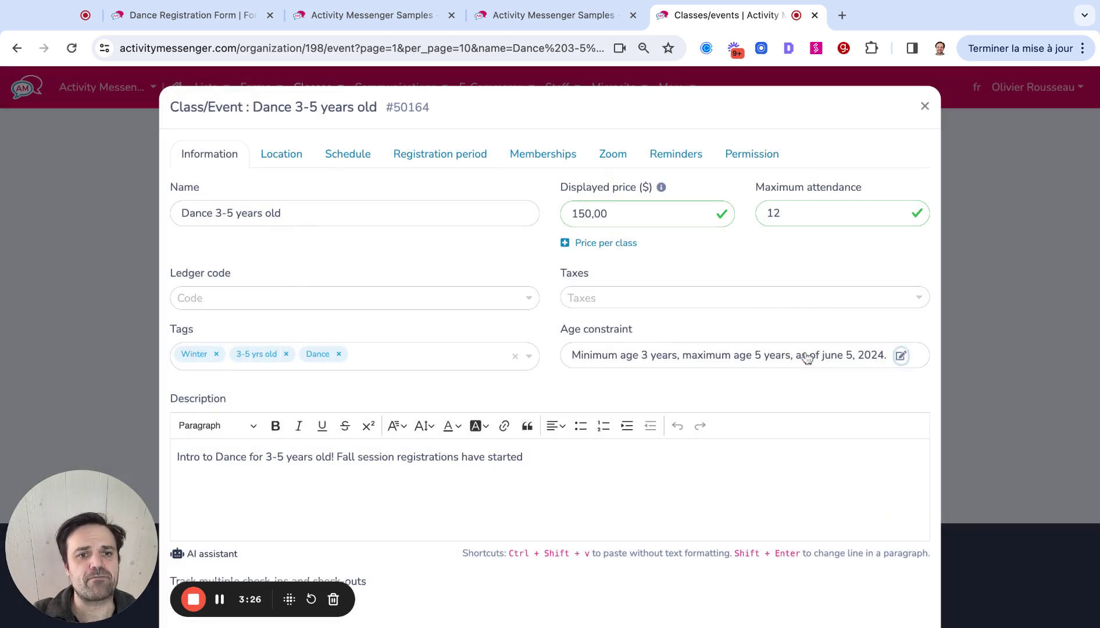
Set the Dance 3-5 years old class's price per class to 25 for pro-rata rates and save the class
scroll(808, 357, "down", 1)
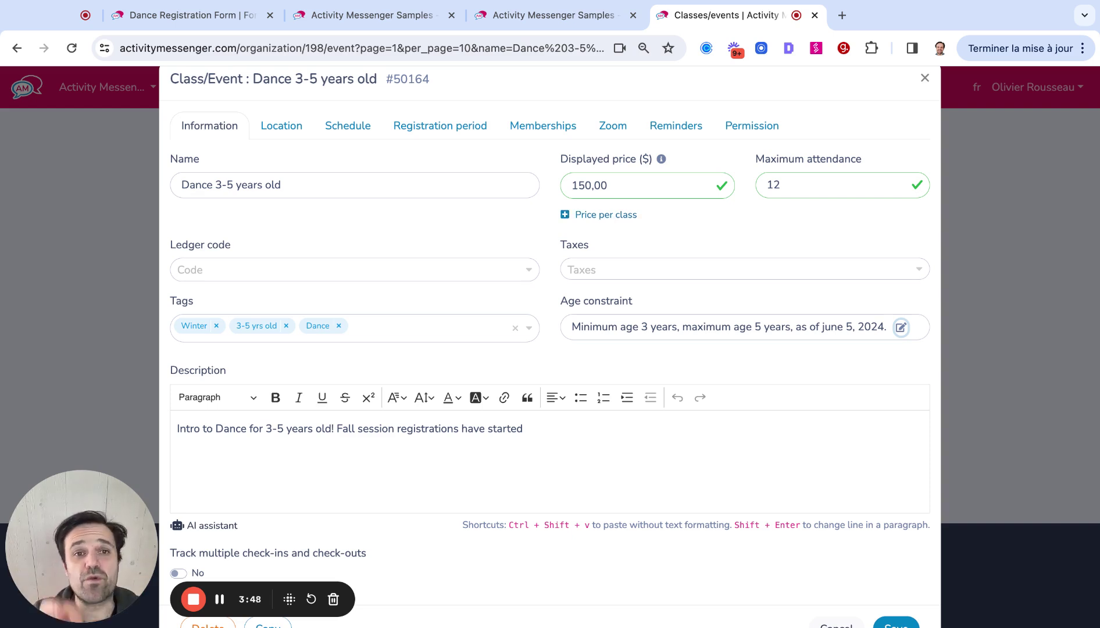
left_click(582, 214)
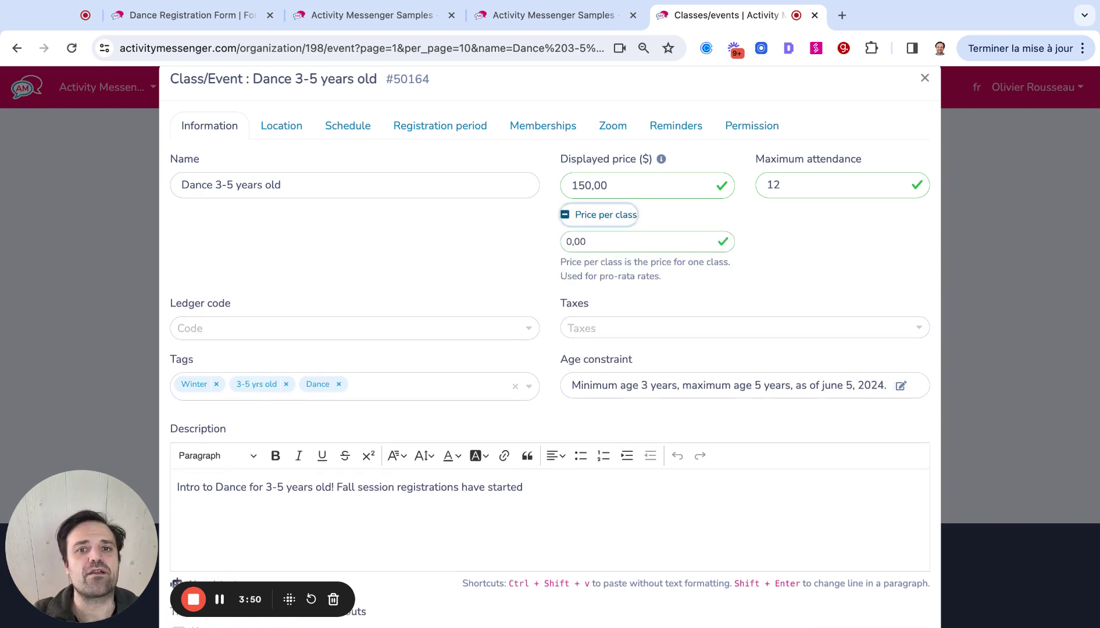
double_click(596, 241)
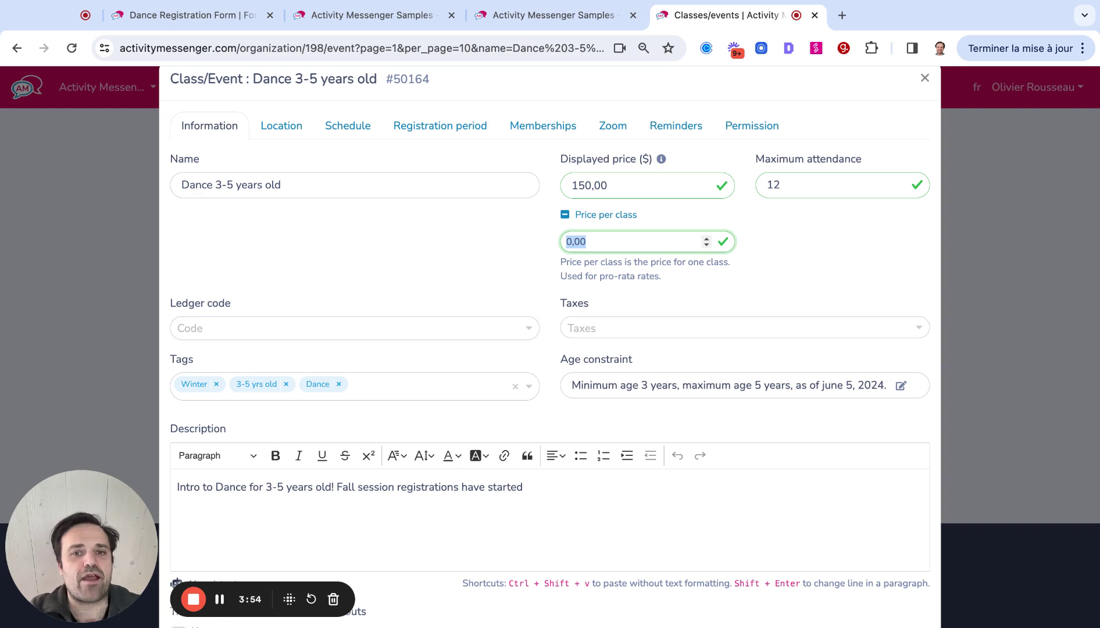
type("25")
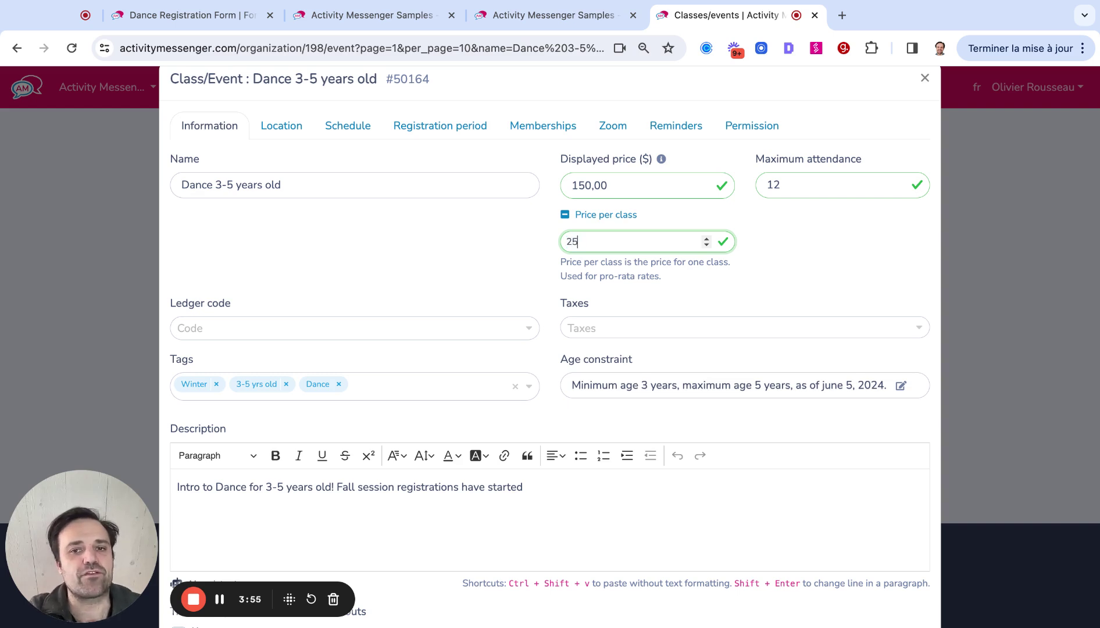
left_click(719, 276)
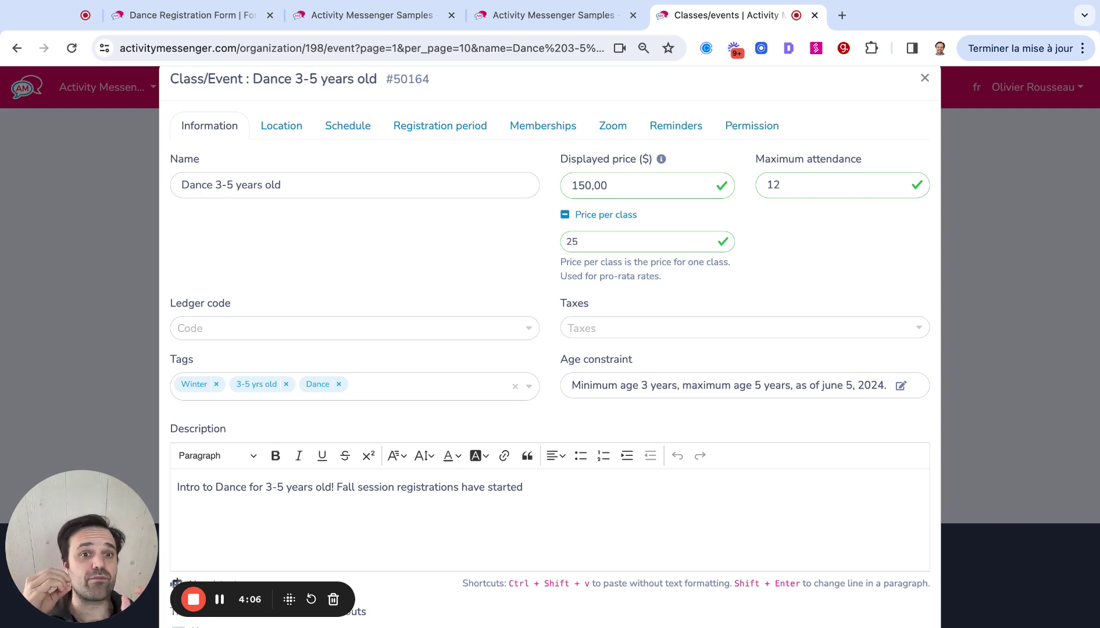
left_click(592, 238)
key("BackSpace")
key("BackSpace")
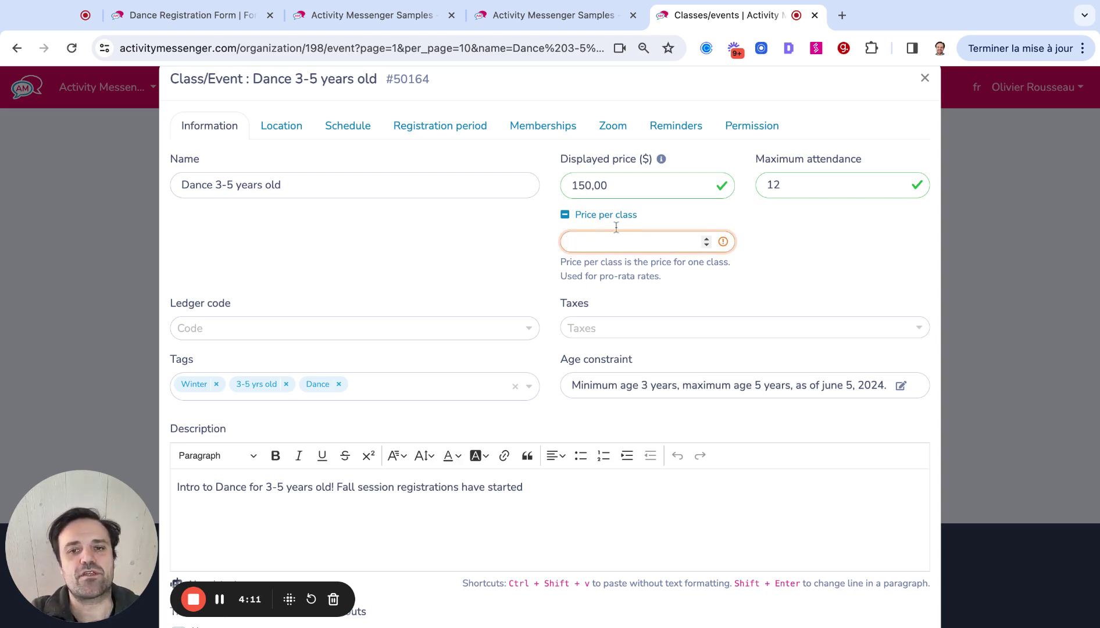
type("25")
scroll(616, 233, "down", 2)
left_click(907, 585)
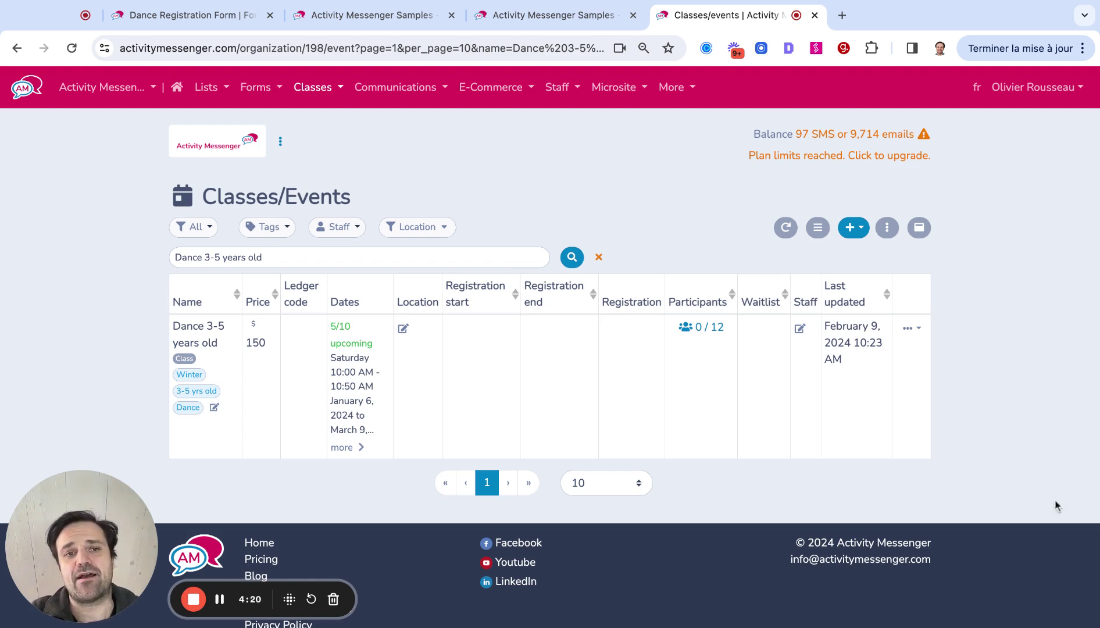
Open the bulk age constraints operation, filter the classes by the 10-12 yrs tag and select all of them
left_click(887, 227)
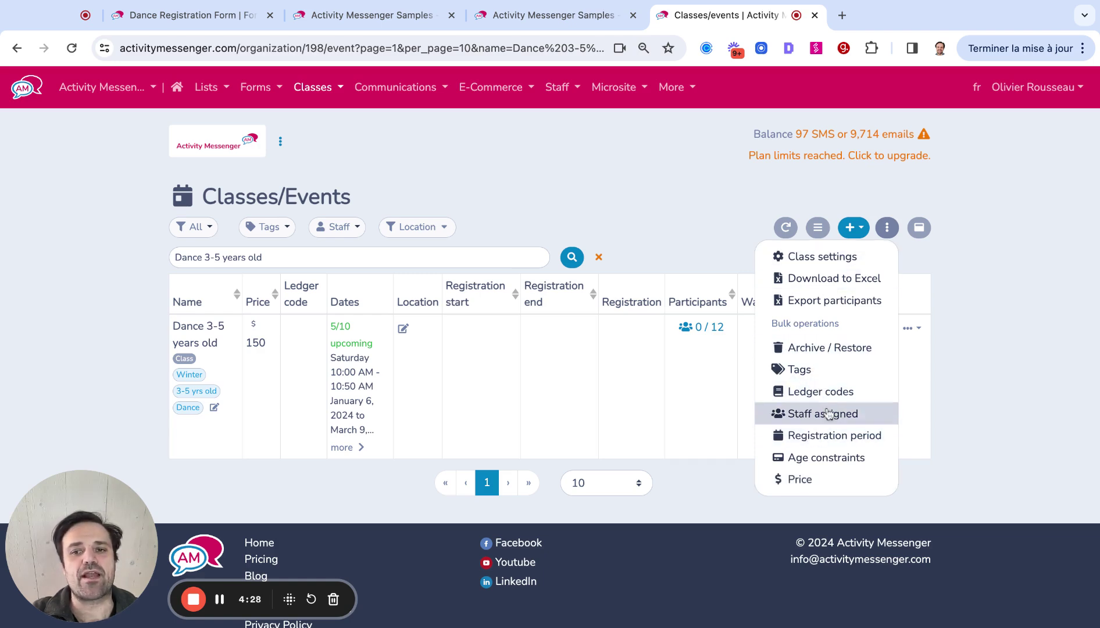
left_click(826, 458)
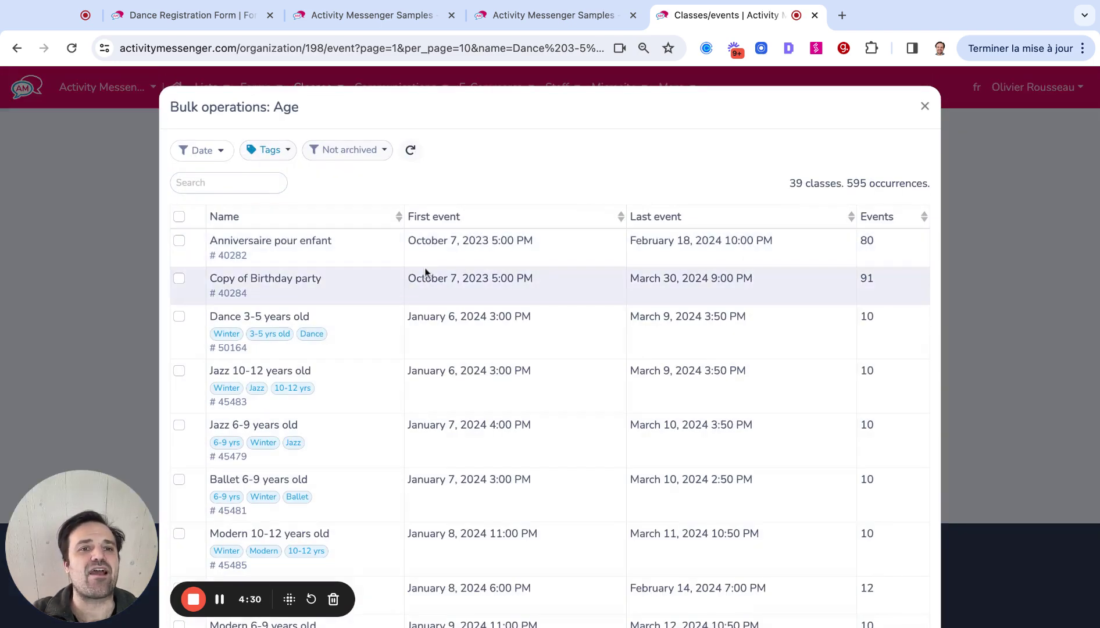
left_click(274, 157)
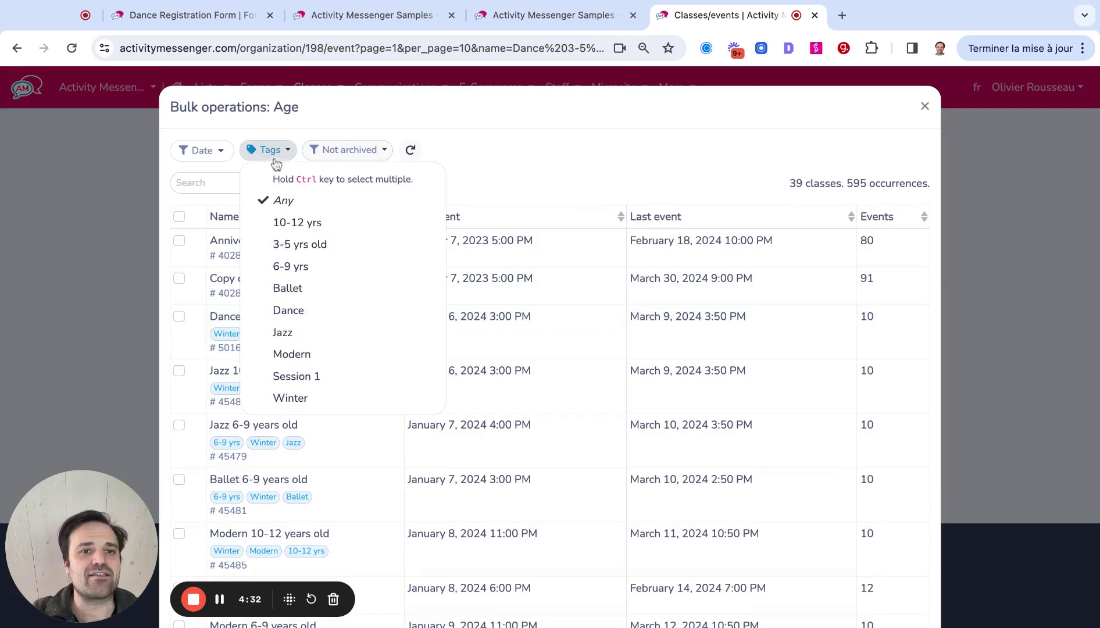
left_click(296, 223)
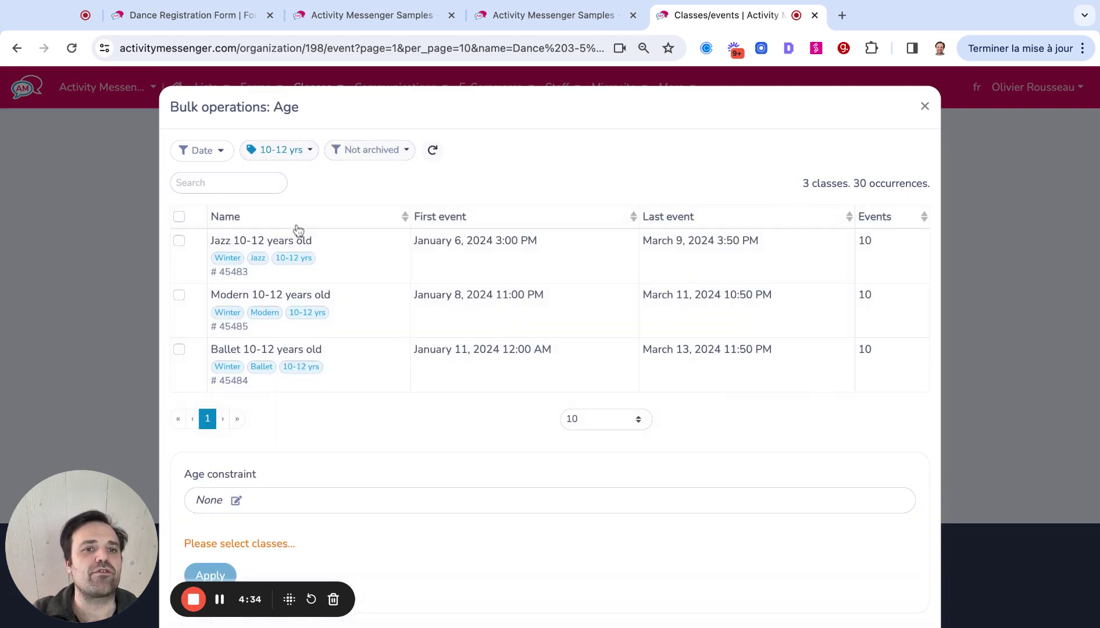
left_click(179, 218)
Examine the age constraint settings for the selected 10-12 yrs classes, then close the bulk operation without applying anything
left_click(236, 500)
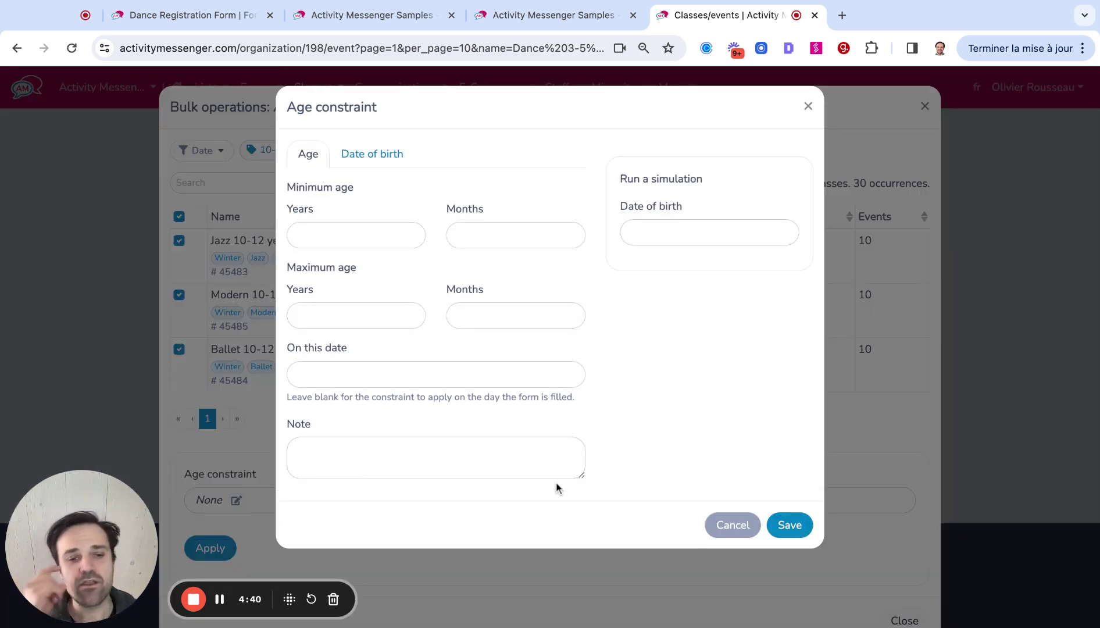
left_click(808, 106)
left_click(926, 106)
Open the bulk price operation, examine its displayed price and price per class settings, and close it without applying anything
left_click(855, 228)
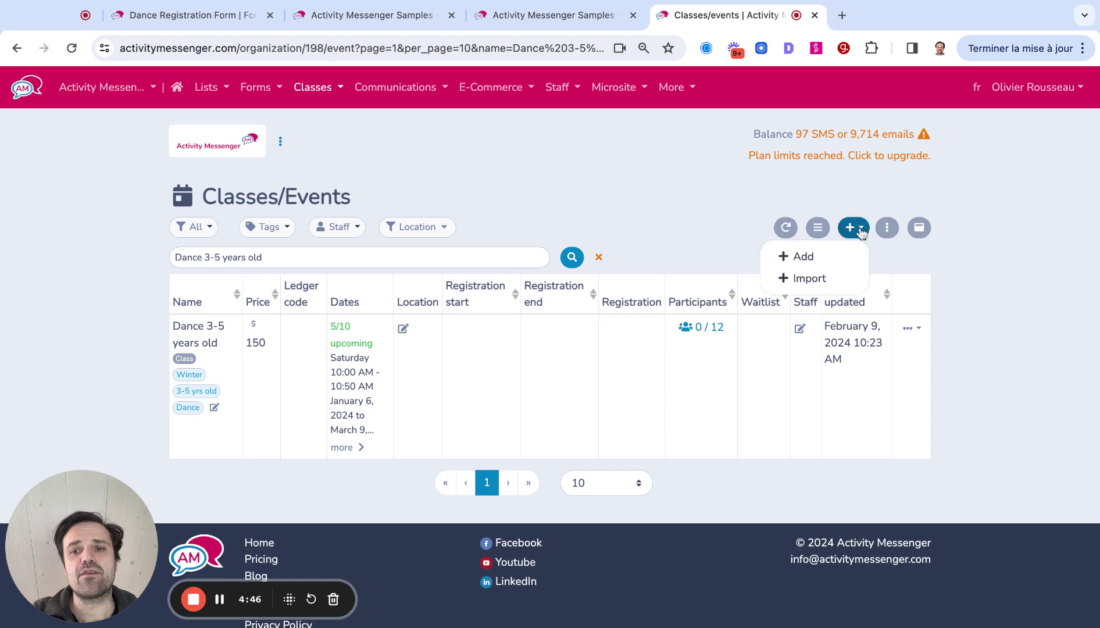
left_click(887, 227)
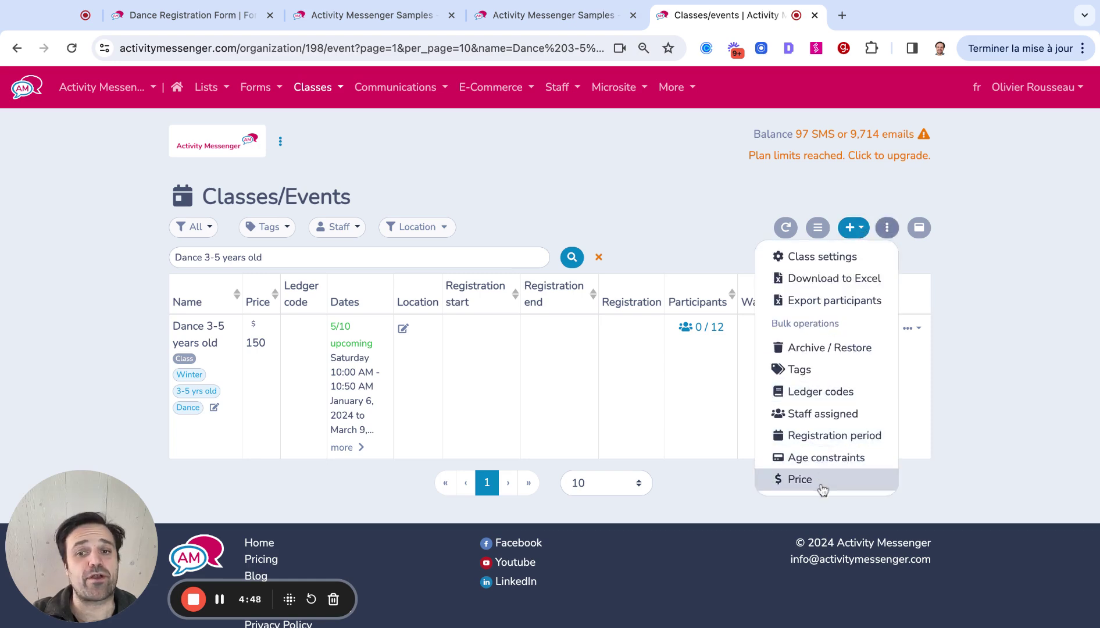
left_click(799, 479)
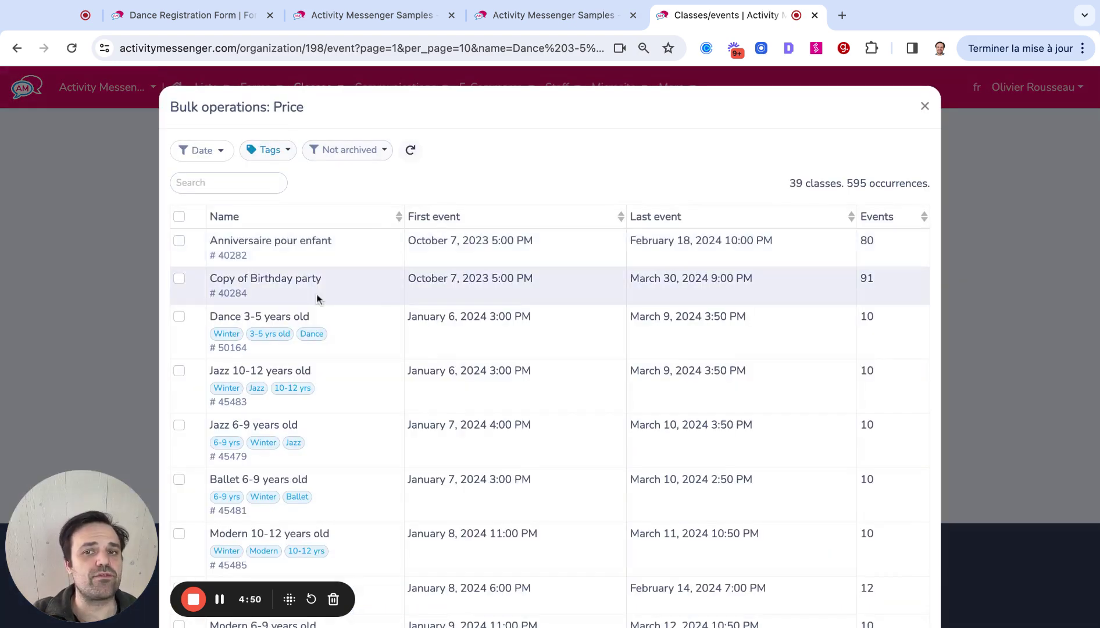
scroll(317, 298, "down", 7)
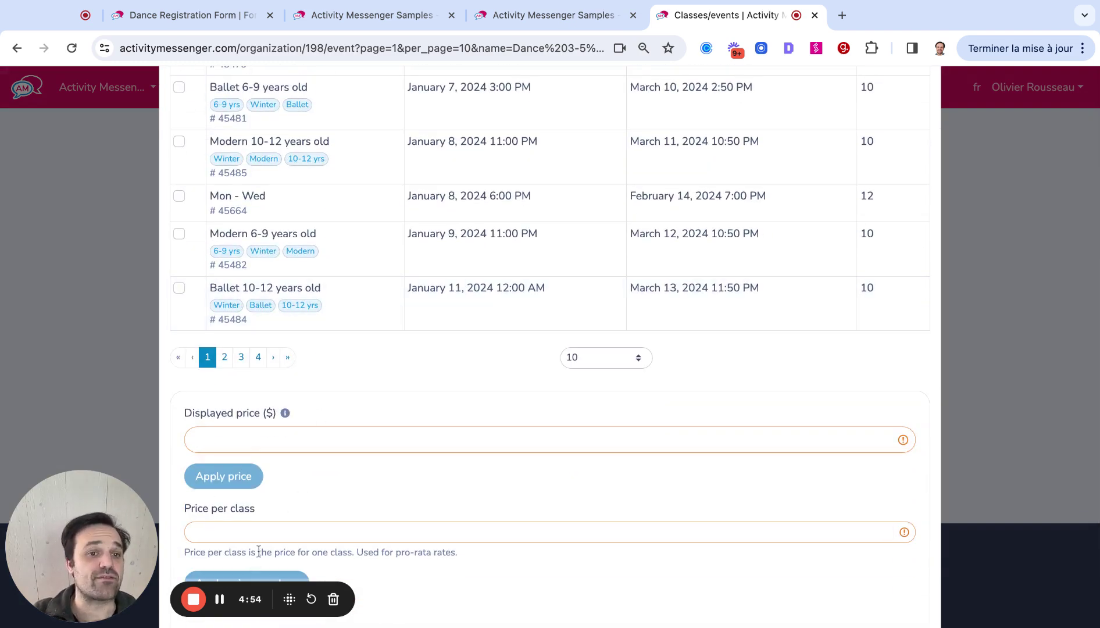
scroll(259, 551, "down", 2)
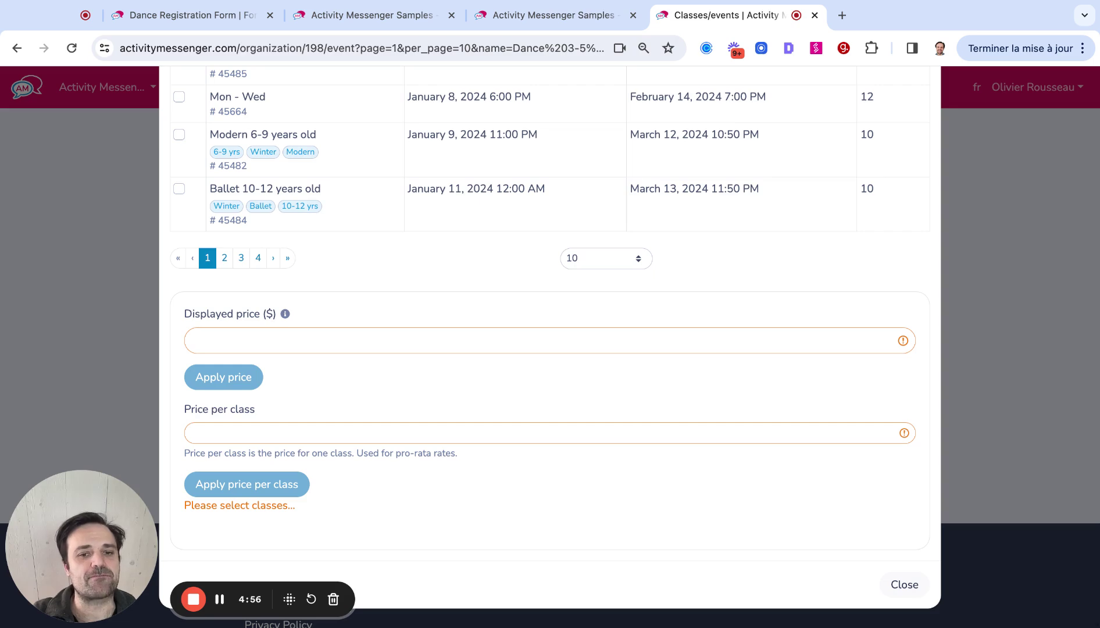
scroll(297, 527, "up", 8)
left_click(925, 106)
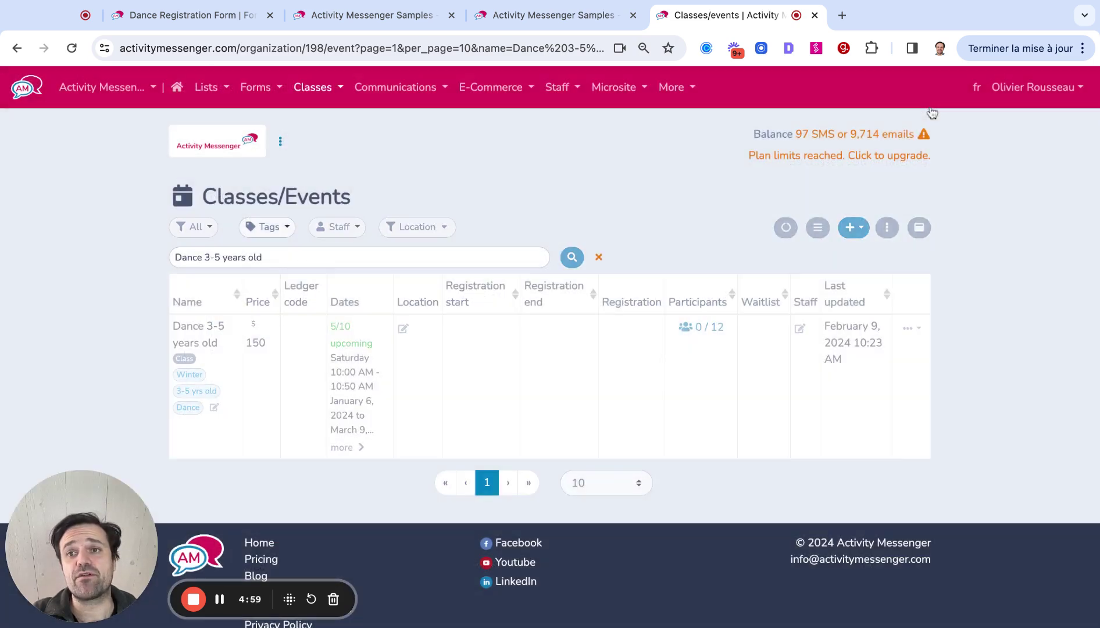